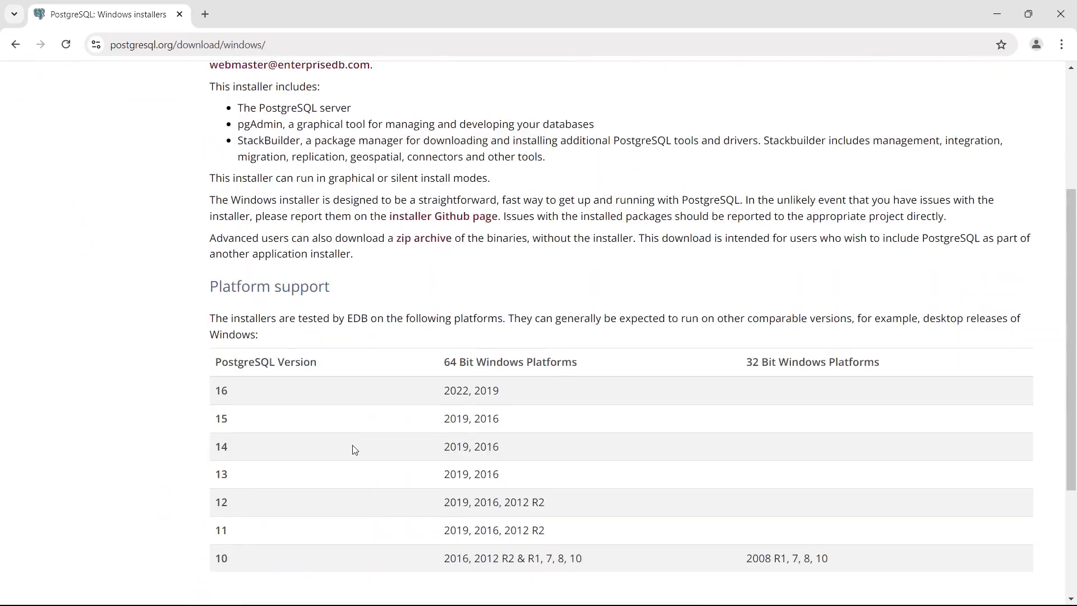
# Step: Open EDB's installer download page, start downloading PostgreSQL 17.0 for Windows x86-64 and keep the blocked file
pyautogui.moveTo(205, 387); pyautogui.dragTo(316, 393)
pyautogui.click(461, 394)
pyautogui.scroll(3, 359, 423)
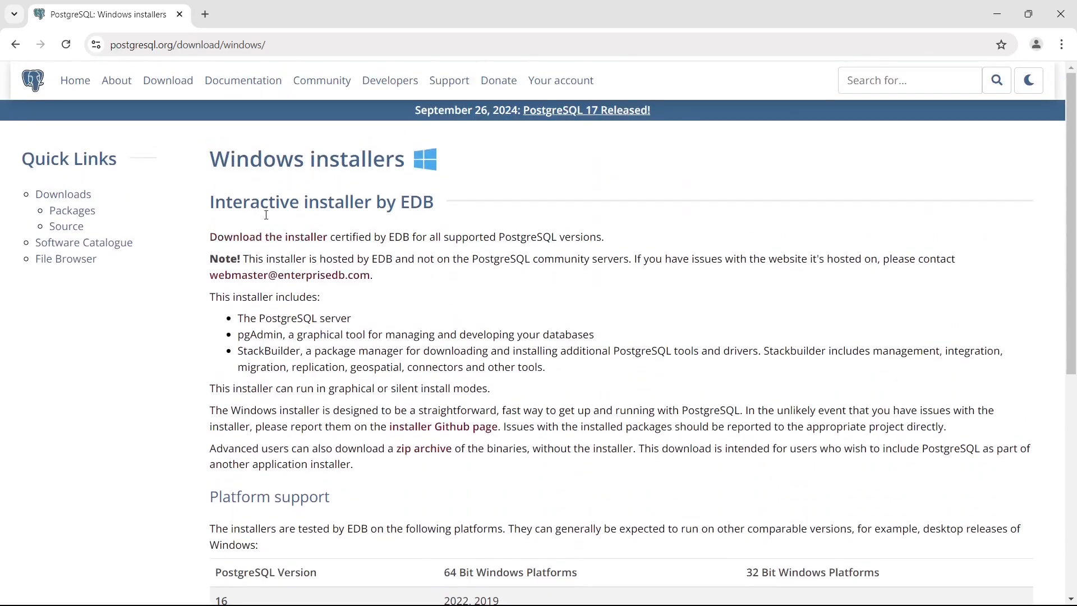
pyautogui.click(273, 242)
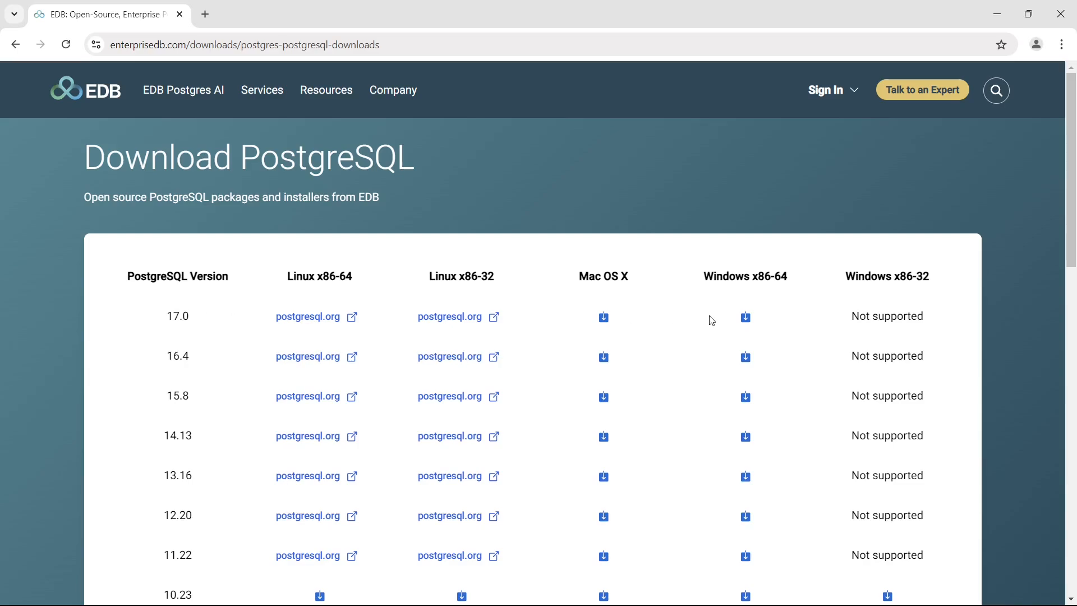
pyautogui.click(745, 318)
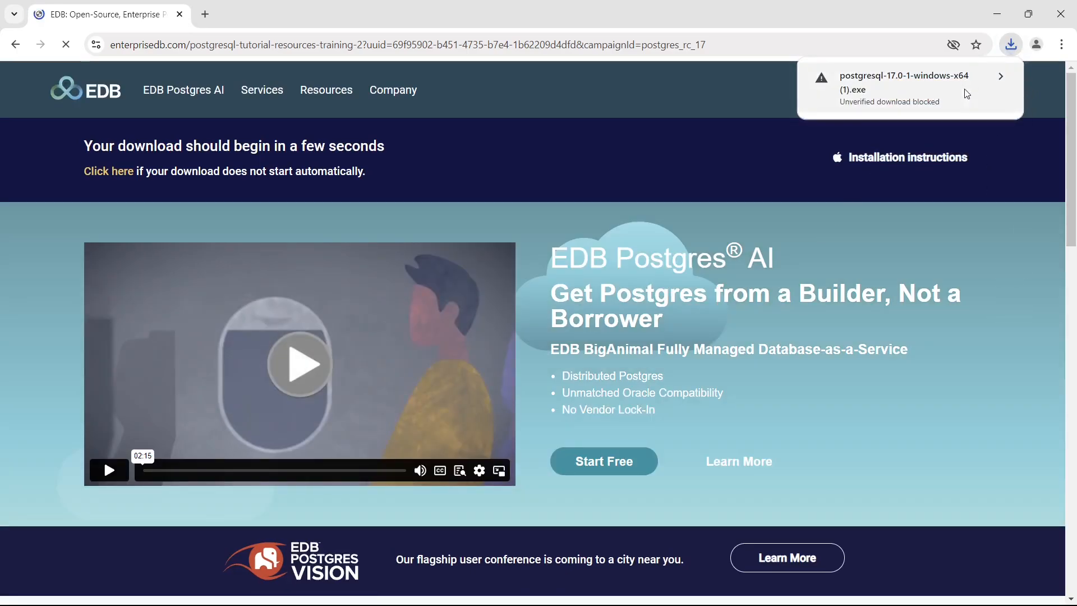
pyautogui.click(967, 94)
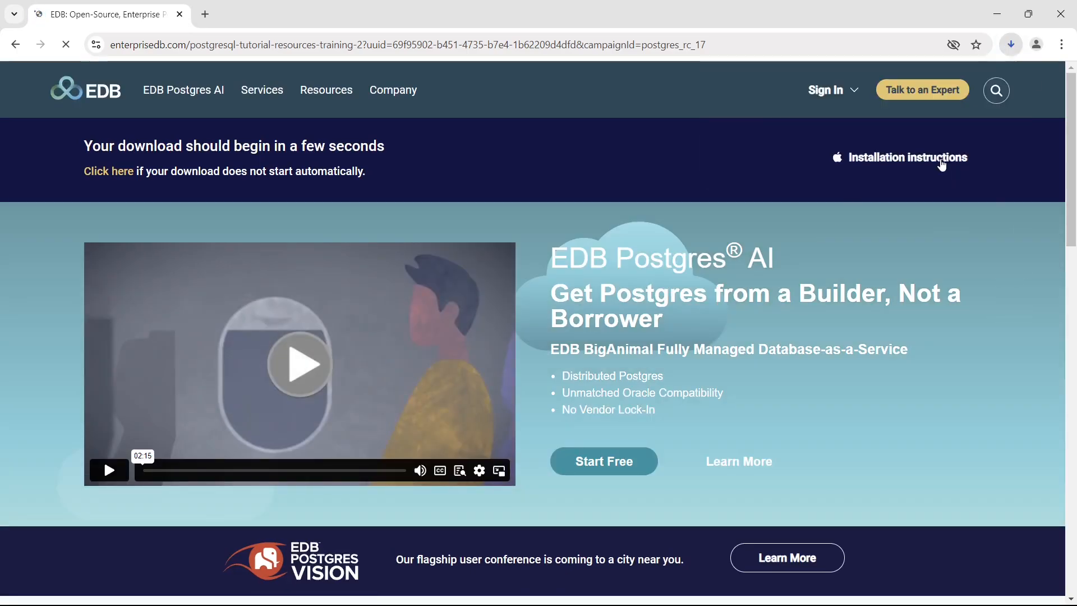
# Step: Cancel the running PostgreSQL installer download and minimize the browser
pyautogui.click(1011, 44)
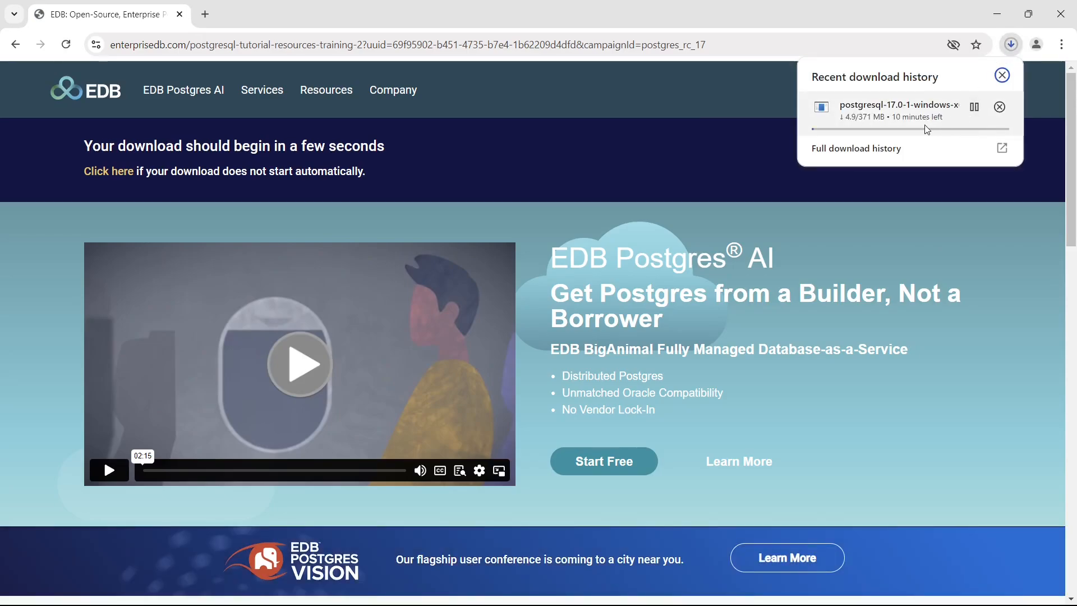
pyautogui.click(999, 107)
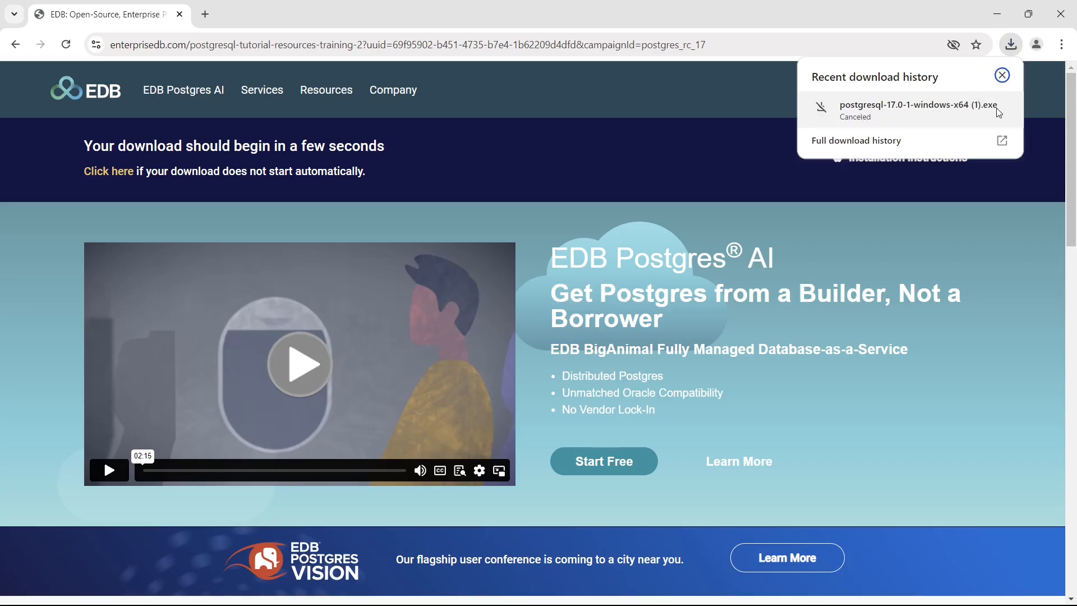
pyautogui.click(989, 11)
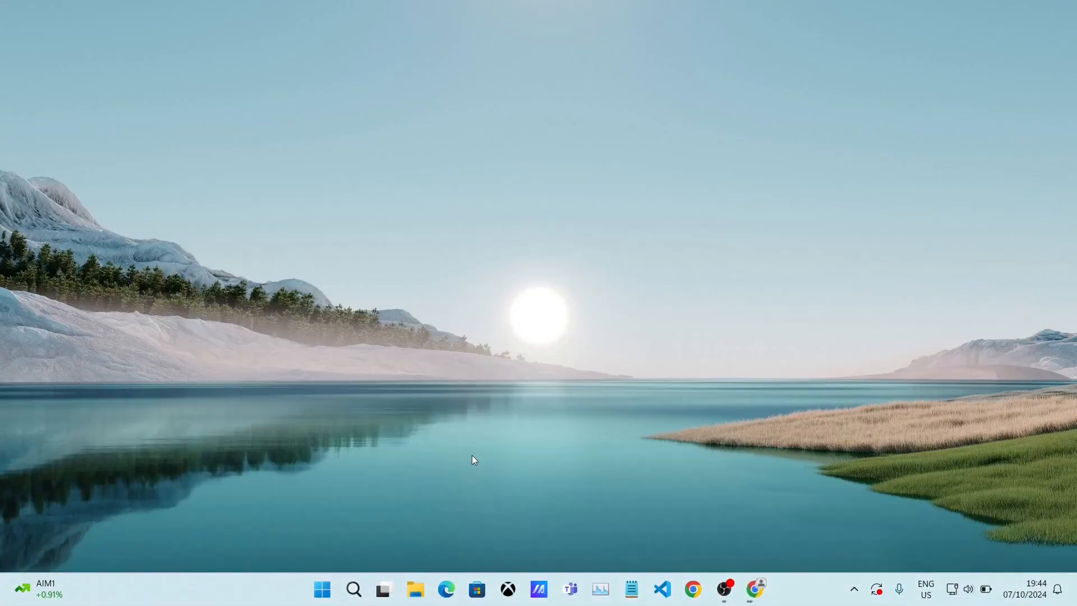
# Step: Switch to File Explorer, run postgresql-17.0-1-windows-x64.exe from the Downloads folder and minimize the Explorer window
pyautogui.press('super+e')
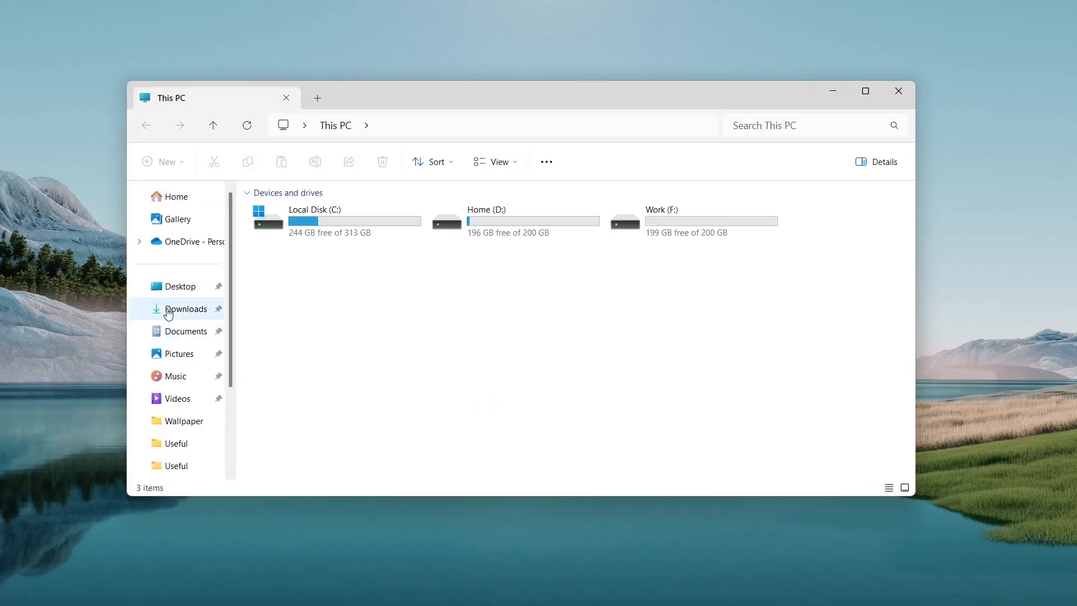
pyautogui.click(168, 311)
pyautogui.click(372, 318)
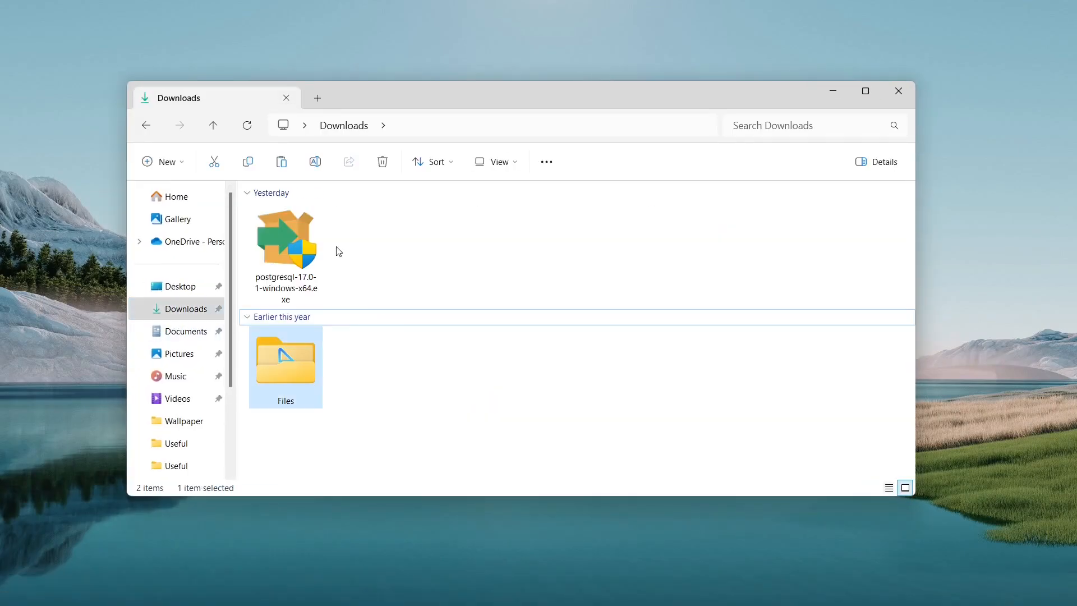
pyautogui.click(294, 265)
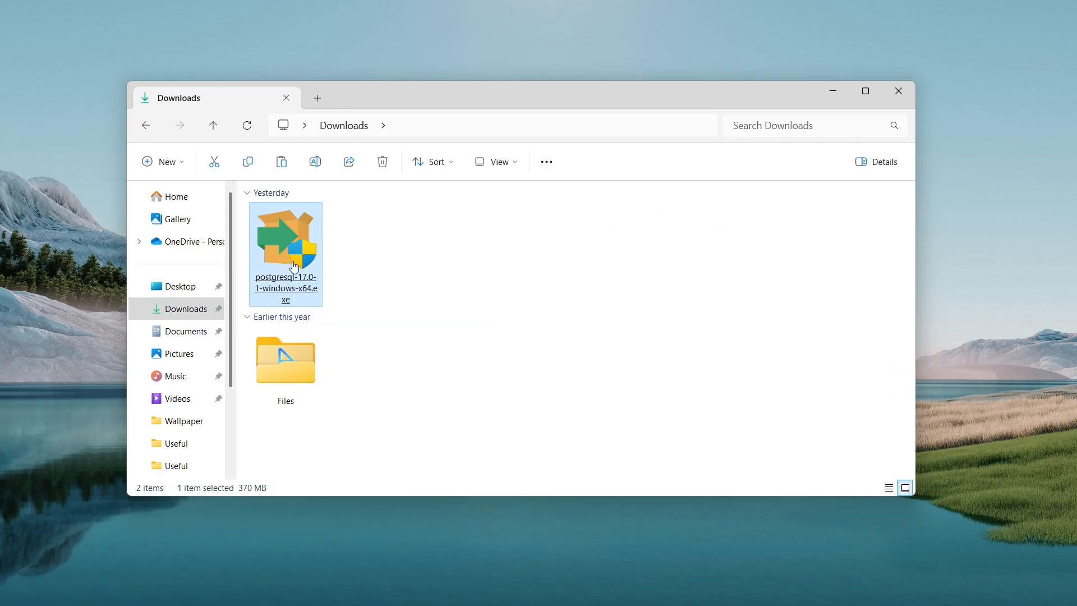
pyautogui.doubleClick(293, 261)
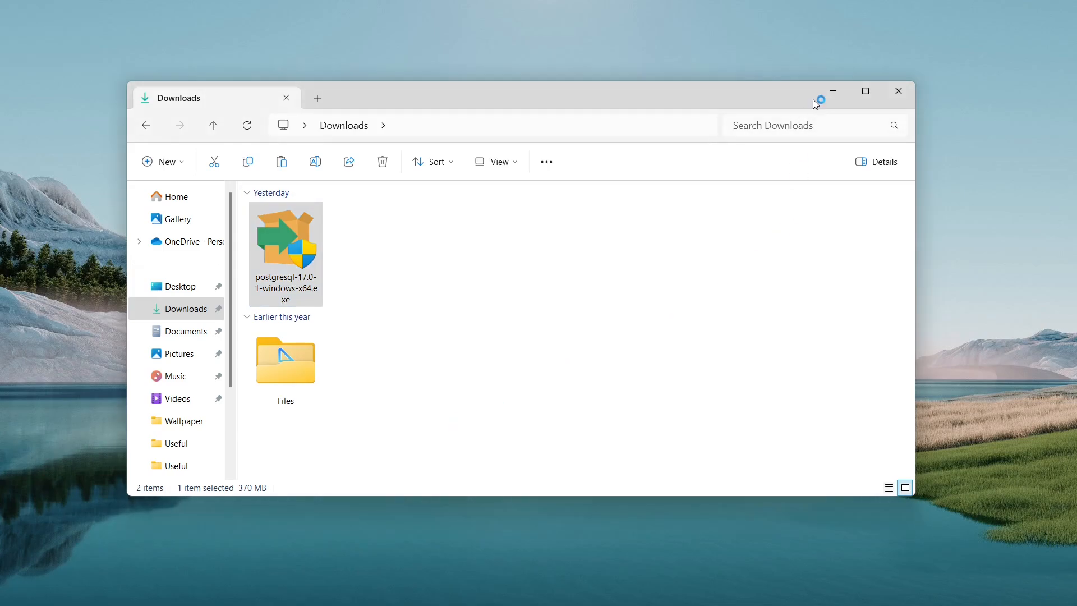
pyautogui.click(826, 93)
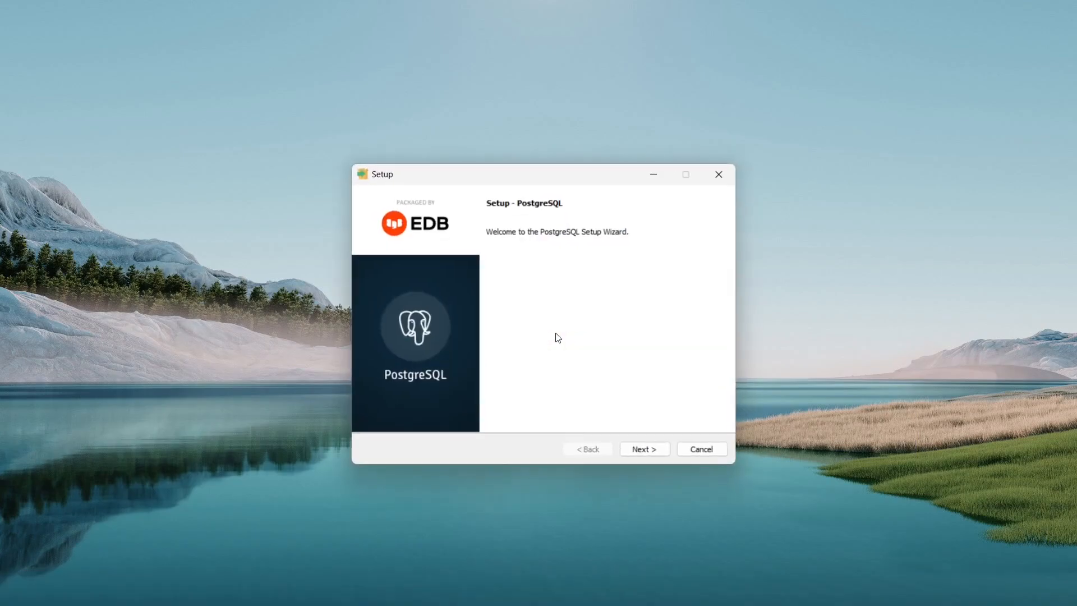
# Step: Accept the default installation and data directories in the setup wizard, with all components except Stack Builder selected
pyautogui.moveTo(547, 175); pyautogui.dragTo(541, 169)
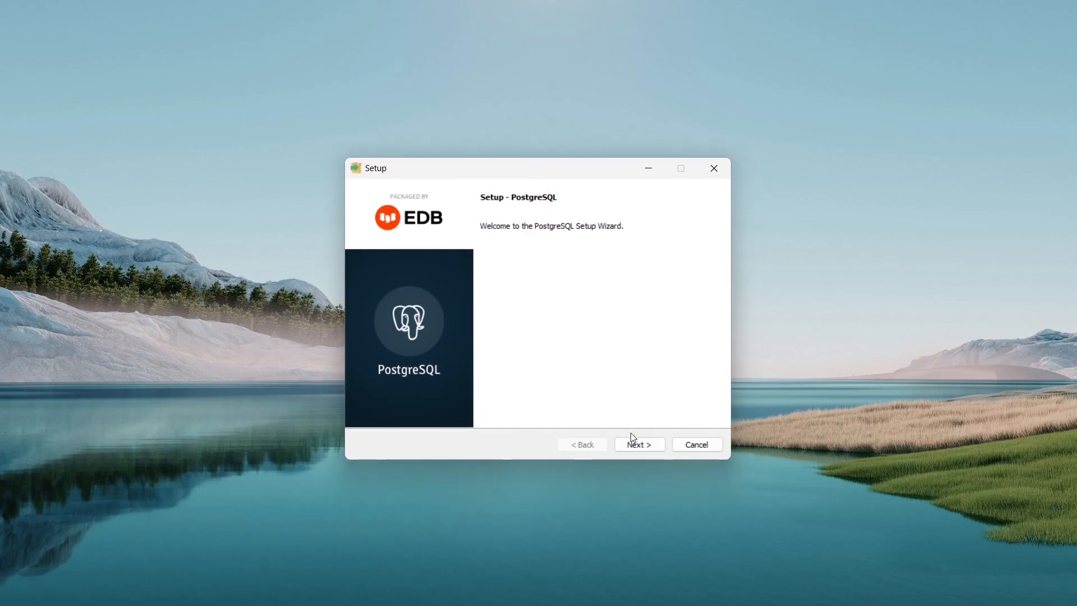
pyautogui.click(639, 444)
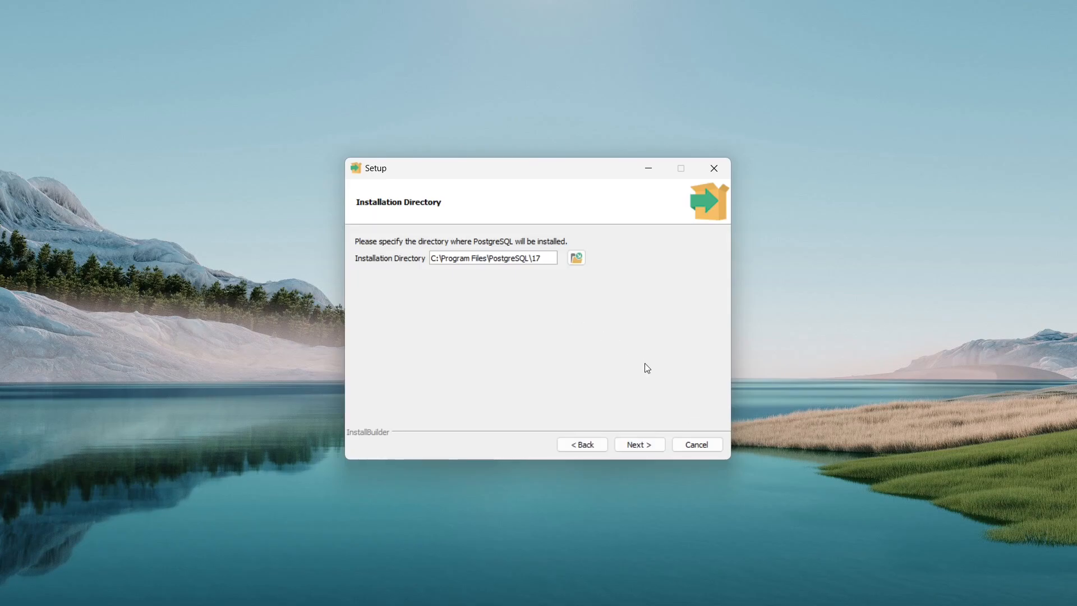
pyautogui.click(646, 446)
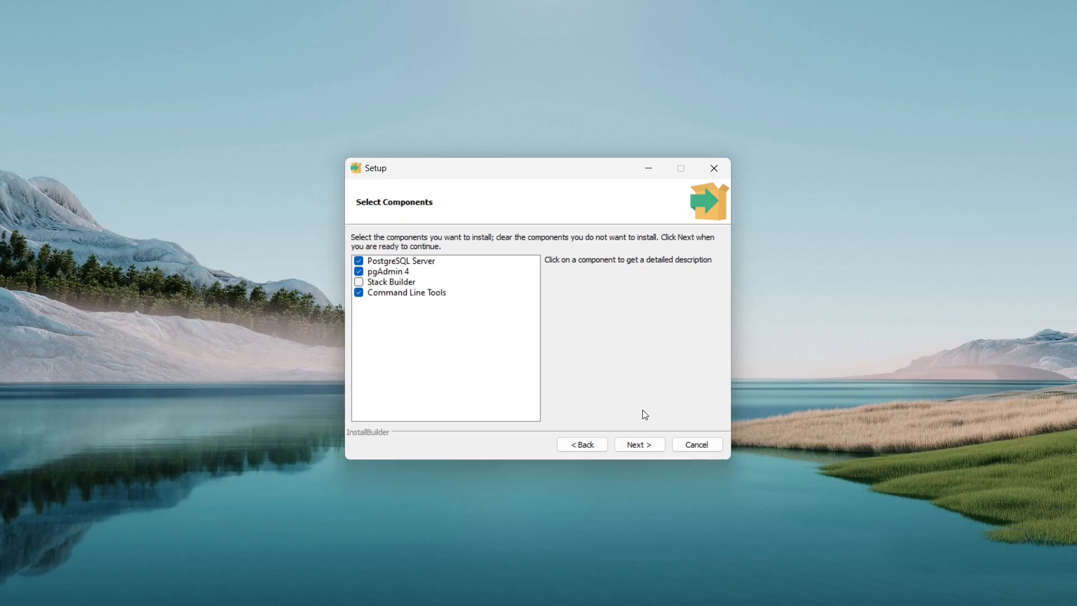
pyautogui.click(637, 445)
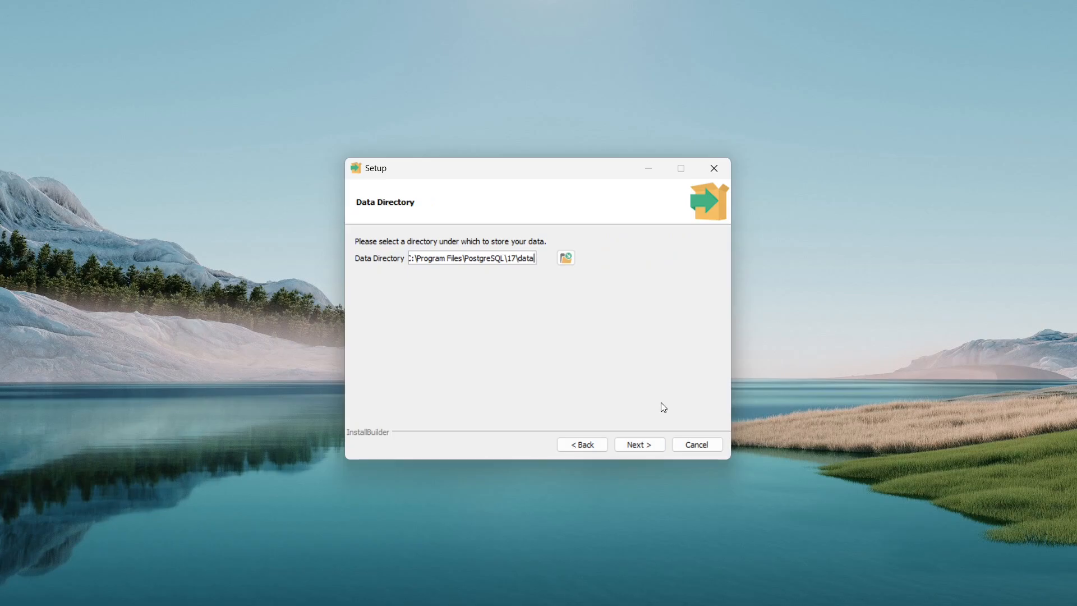
pyautogui.click(638, 443)
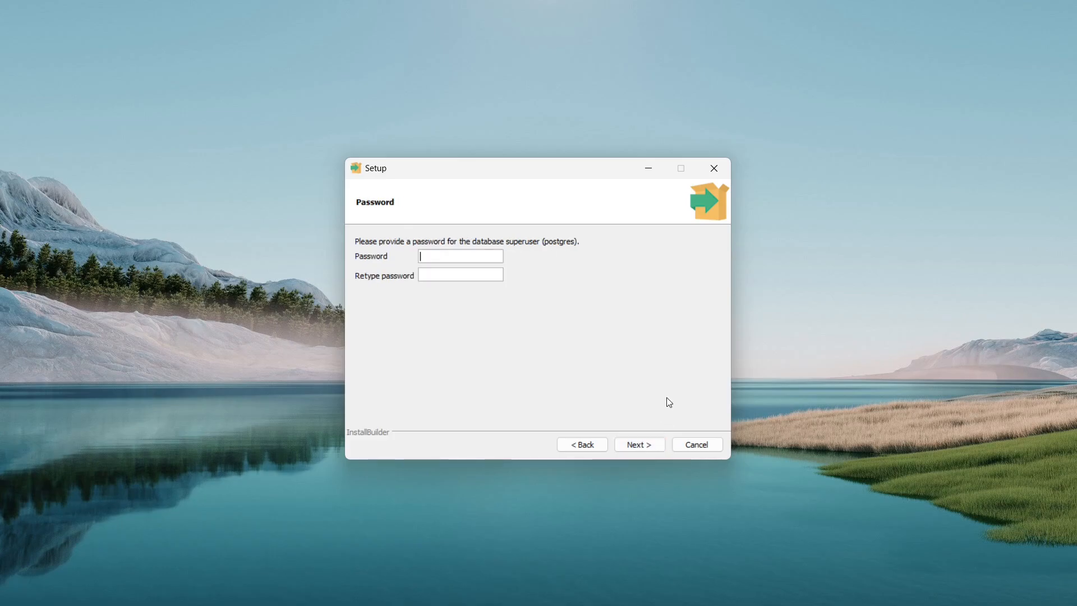
# Step: Enter and retype the password for the database superuser postgres, and continue to the port settings
pyautogui.write('********')
pyautogui.click(476, 275)
pyautogui.write('********')
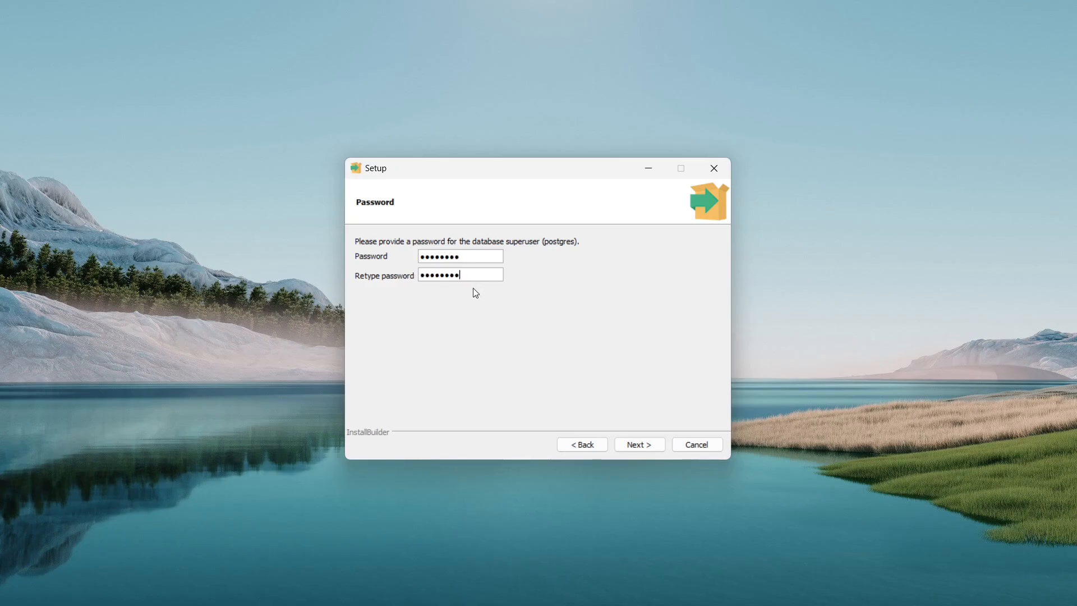
pyautogui.click(642, 444)
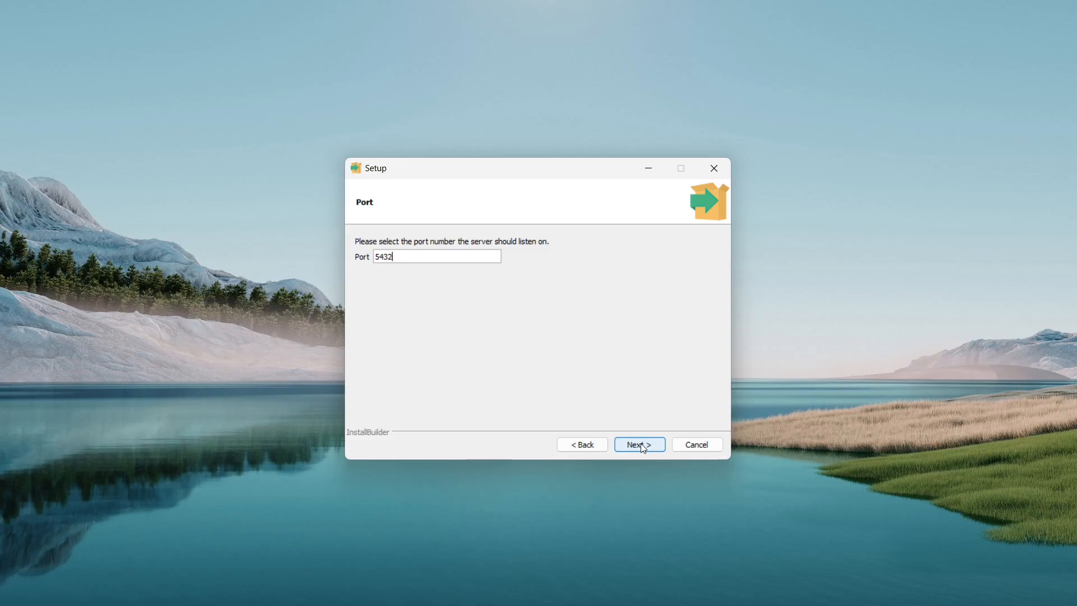
# Step: Accept port 5432 and the default locale, install PostgreSQL and finish the setup wizard
pyautogui.click(644, 449)
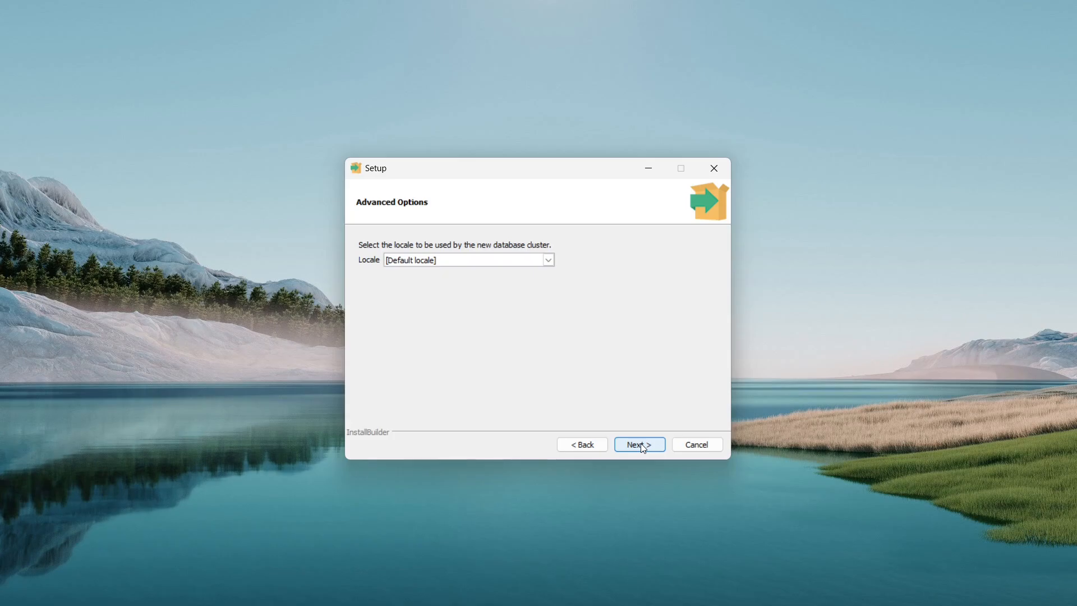
pyautogui.click(644, 449)
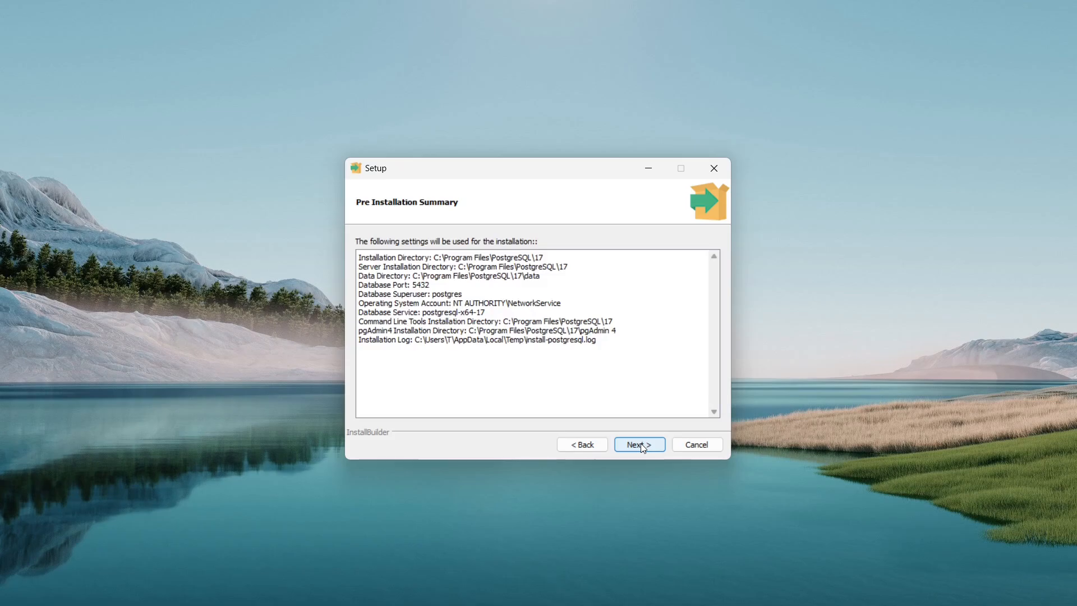
pyautogui.click(642, 444)
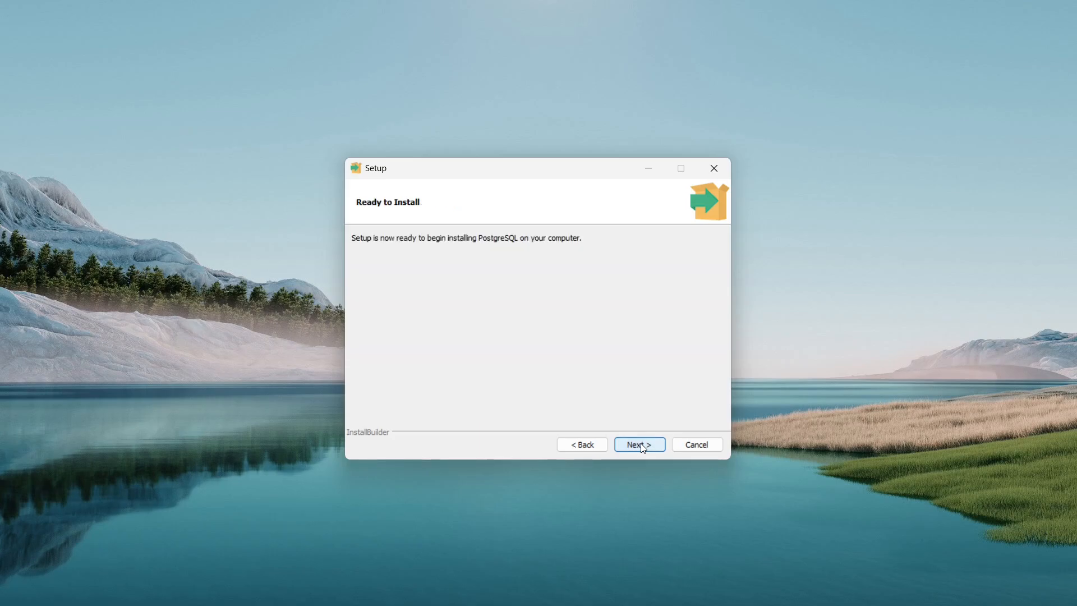
pyautogui.click(642, 445)
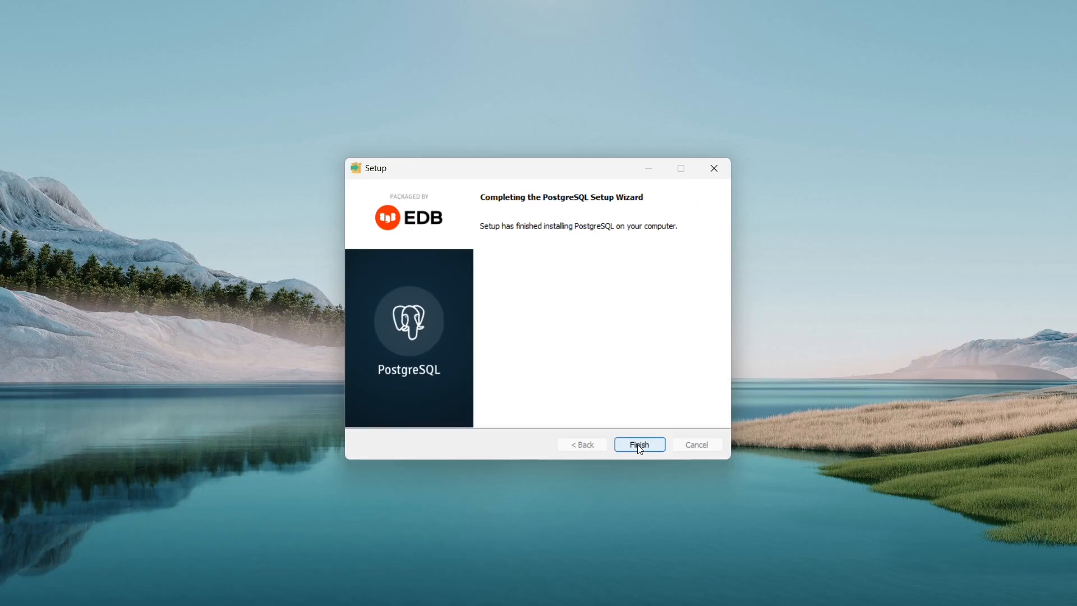
pyautogui.click(638, 444)
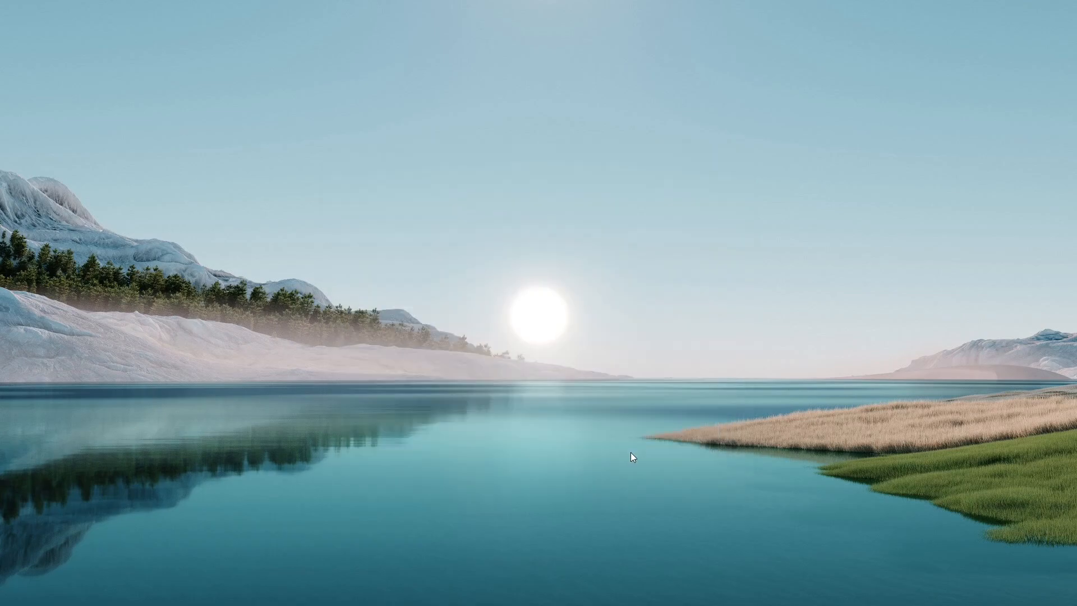
# Step: Launch SQL Shell (psql) from the PostgreSQL 17 group among the installed apps
pyautogui.moveTo(387, 604)
pyautogui.click(320, 598)
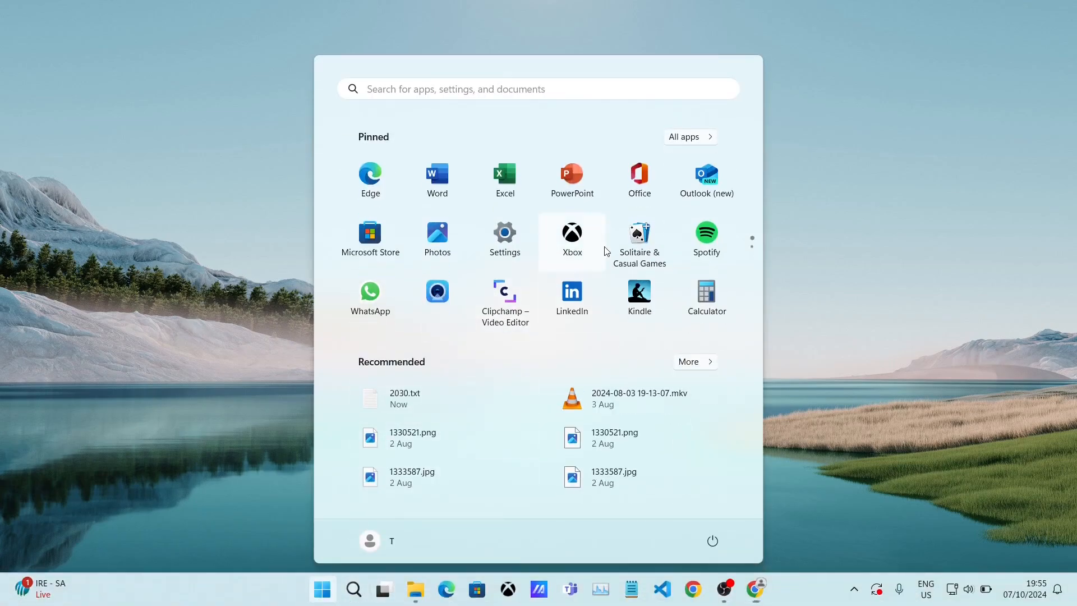
pyautogui.click(709, 137)
pyautogui.scroll(-8, 625, 439)
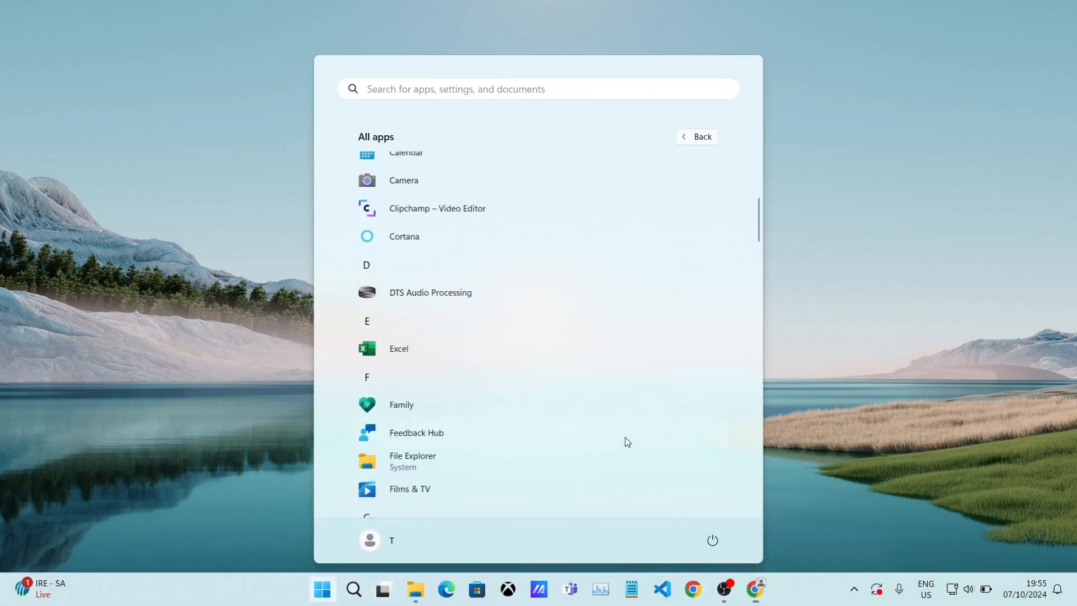
pyautogui.scroll(-5, 529, 447)
pyautogui.scroll(-5, 526, 444)
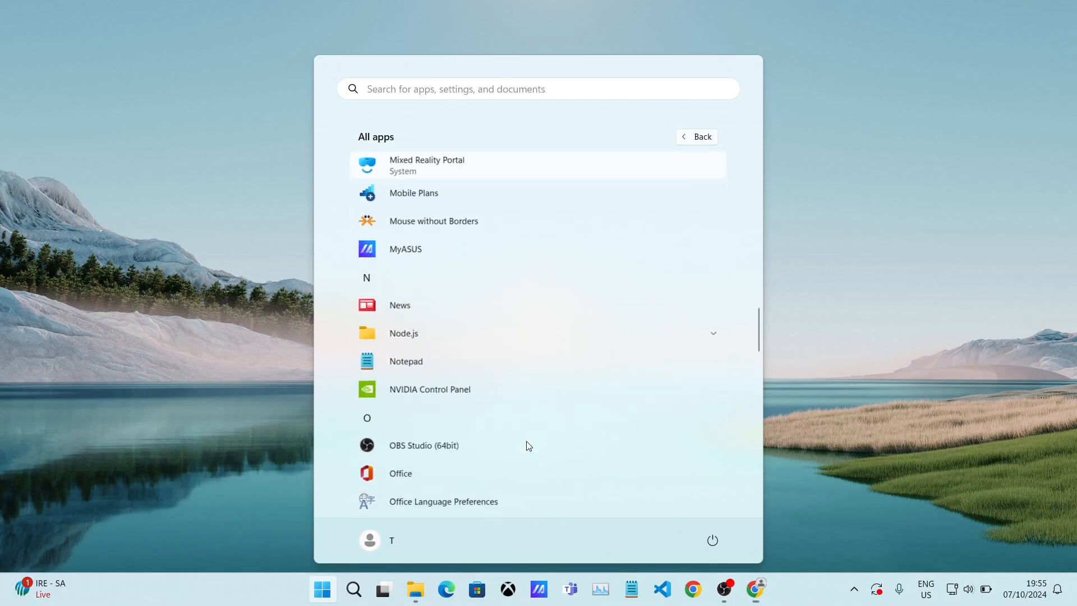
pyautogui.scroll(-6, 532, 444)
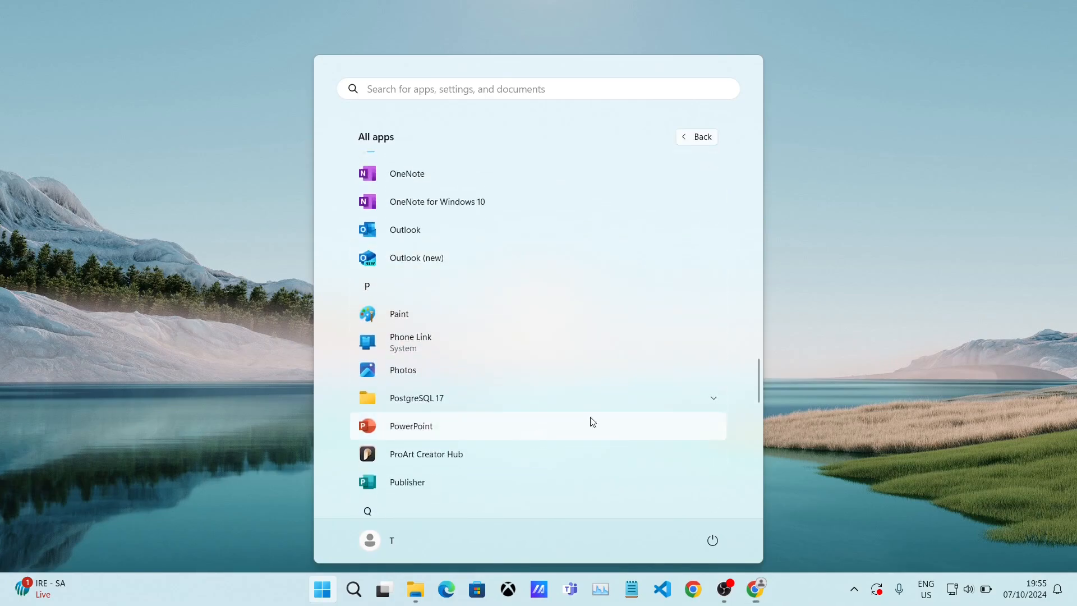
pyautogui.click(620, 404)
pyautogui.scroll(-2, 582, 430)
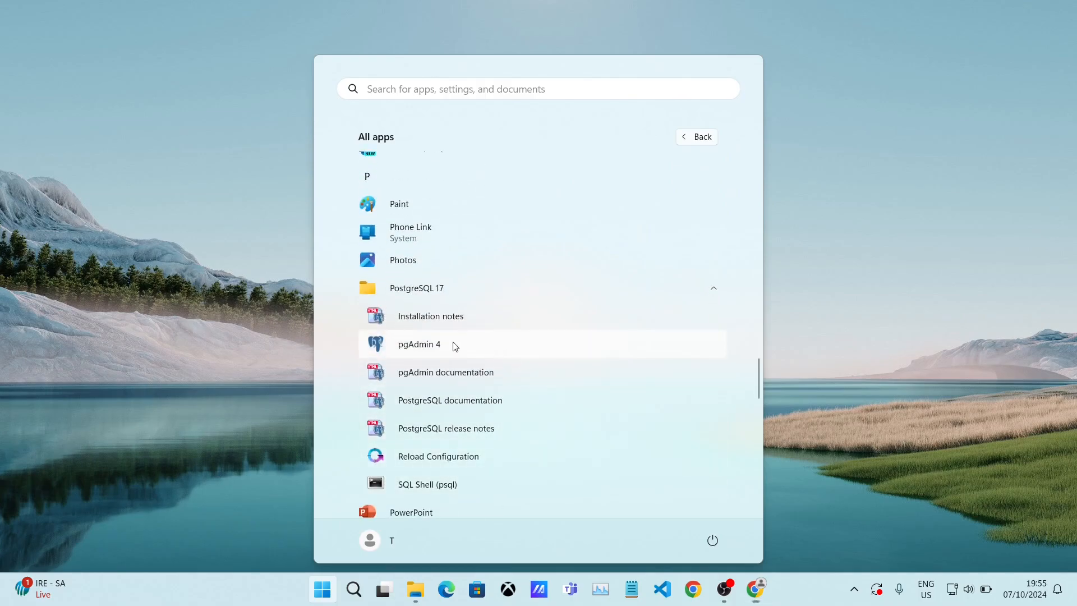
pyautogui.click(518, 489)
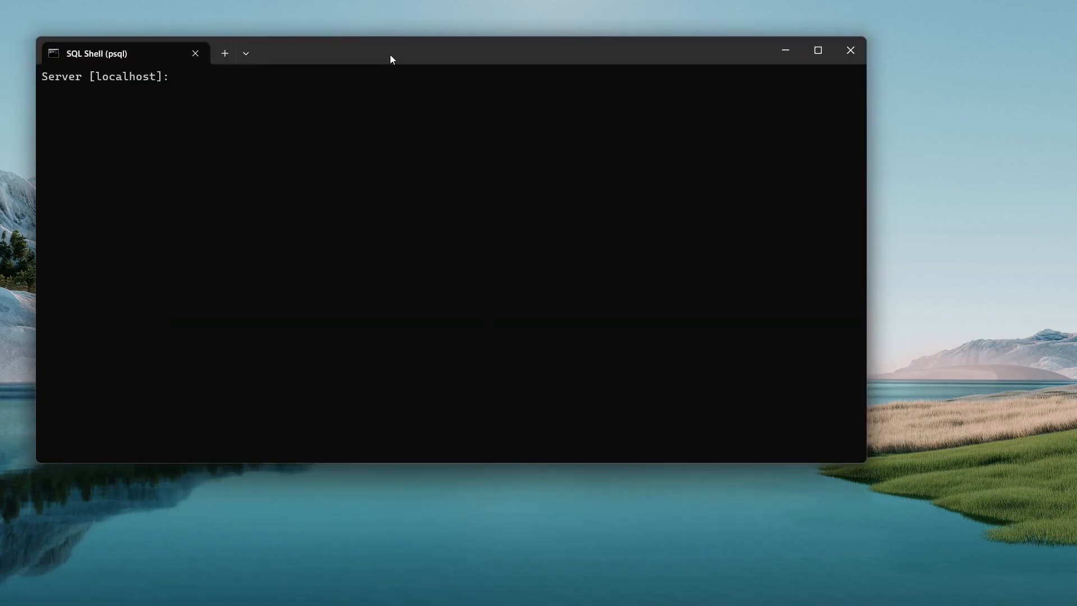
# Step: Connect to the postgres database on localhost, port 5432, as user postgres, accepting the defaults and entering the superuser password
pyautogui.moveTo(391, 58); pyautogui.dragTo(488, 122)
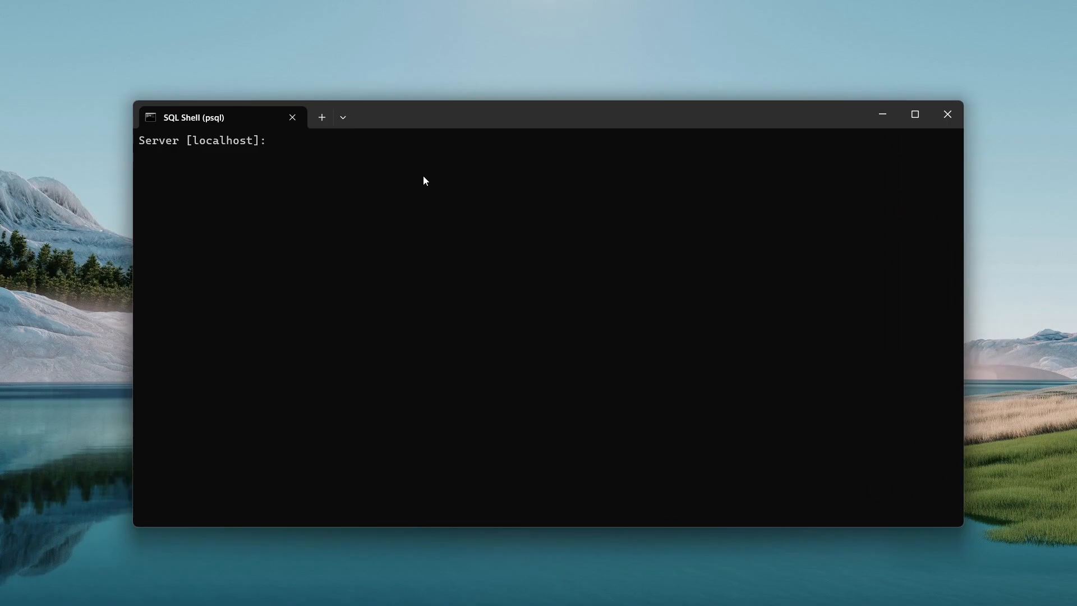
pyautogui.press('Return')
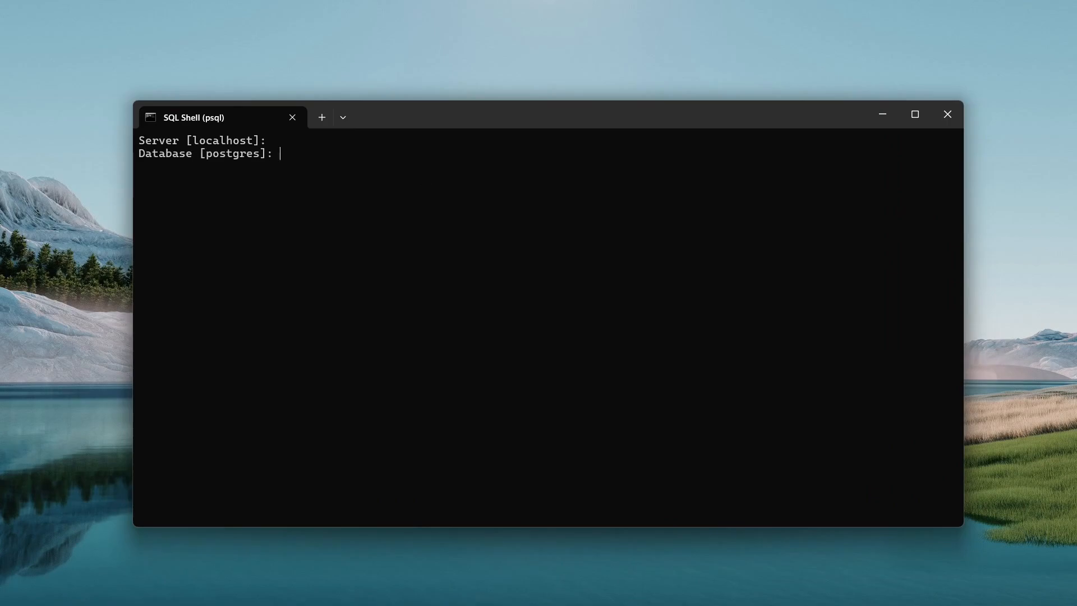
pyautogui.press('Return')
pyautogui.press('Return')
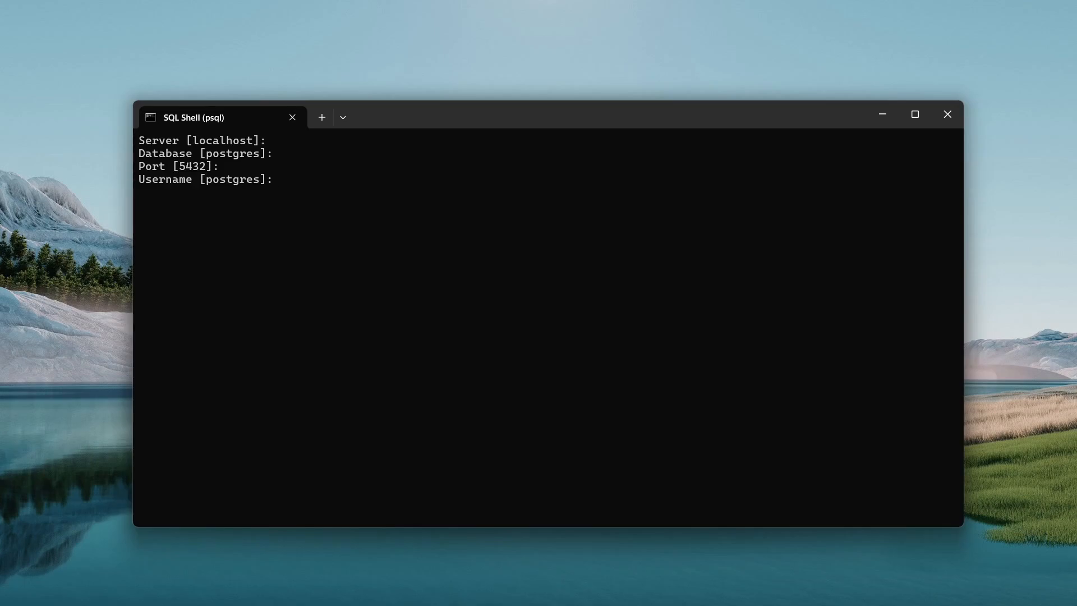
pyautogui.press('Return')
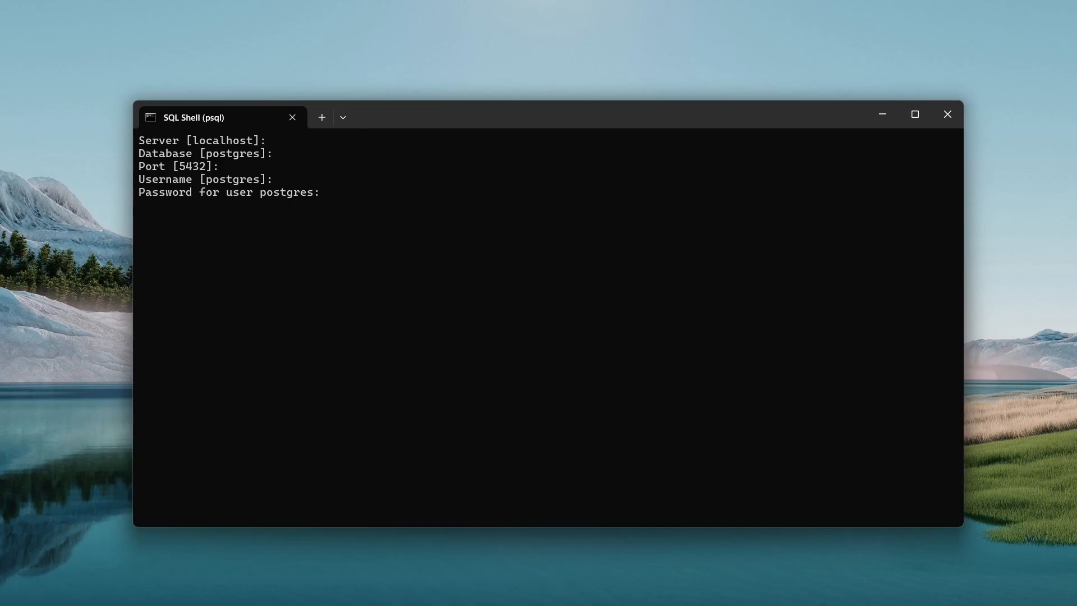
pyautogui.press('Return')
pyautogui.press('Return')
pyautogui.press('Return')
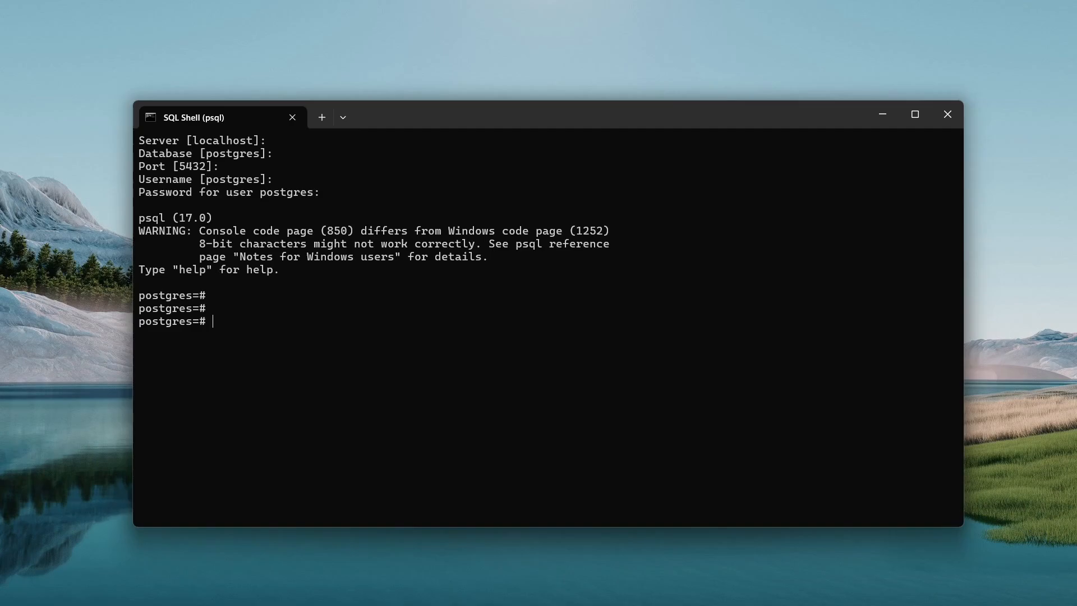
# Step: List the databases on the server with \l and examine the default and template entries
pyautogui.write('\\l')
pyautogui.press('Return')
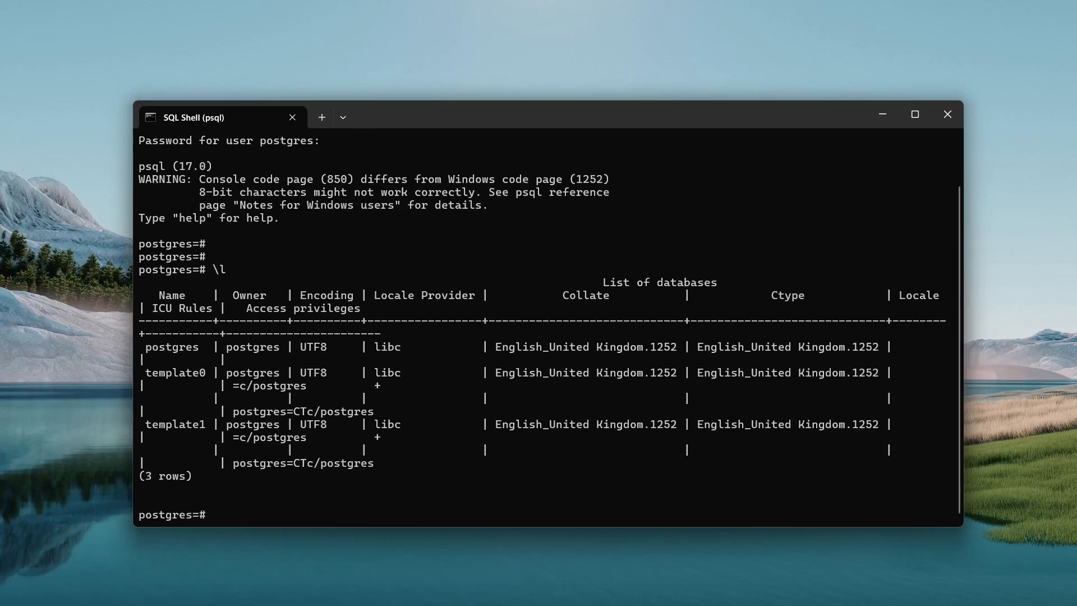
pyautogui.moveTo(141, 349); pyautogui.dragTo(205, 374)
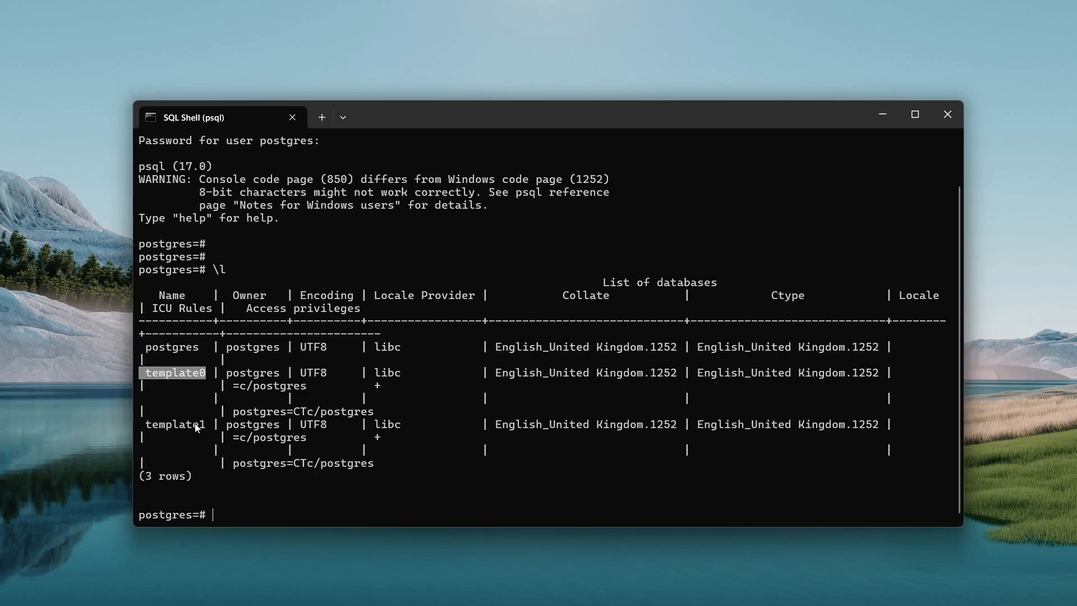
pyautogui.click(247, 508)
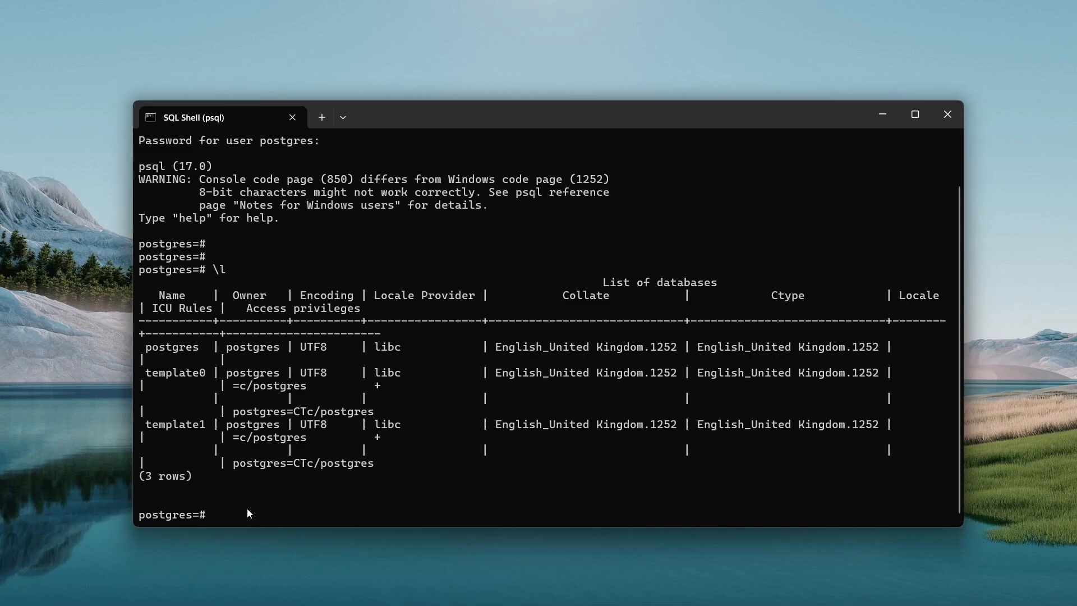
# Step: Create a database named shop with an SQL statement and list the server's databases again with \l
pyautogui.write('create database shop;')
pyautogui.press('Return')
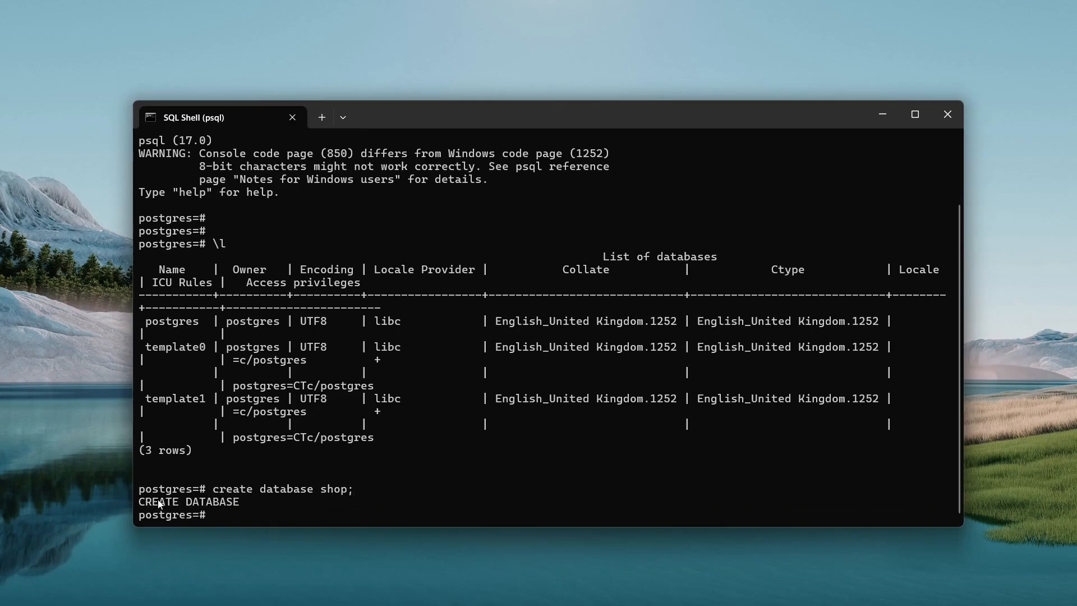
pyautogui.press('Return')
pyautogui.press('Return')
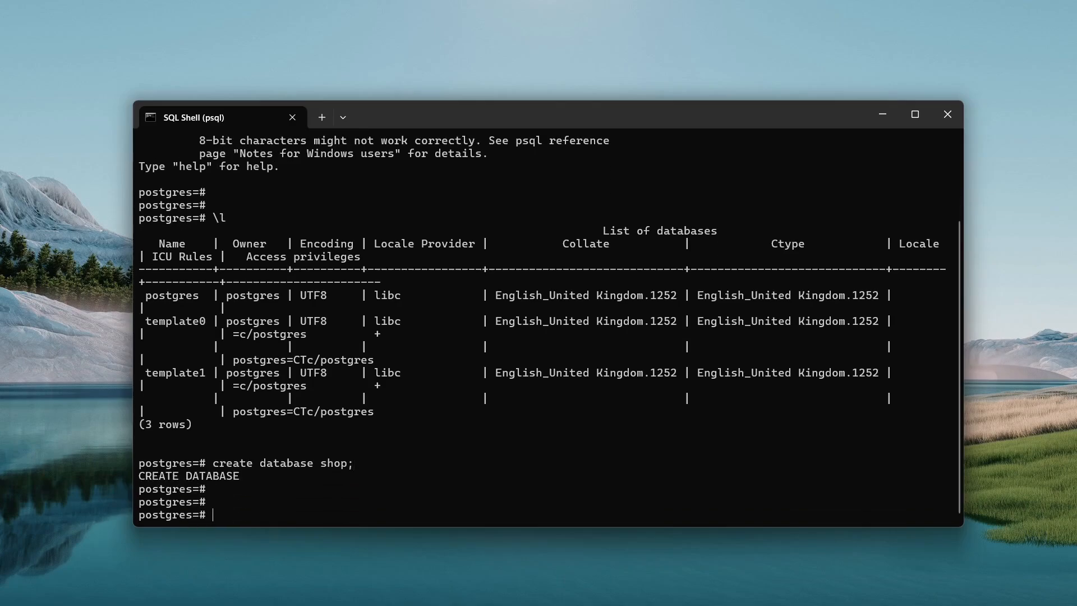
pyautogui.write('\\l')
pyautogui.press('Return')
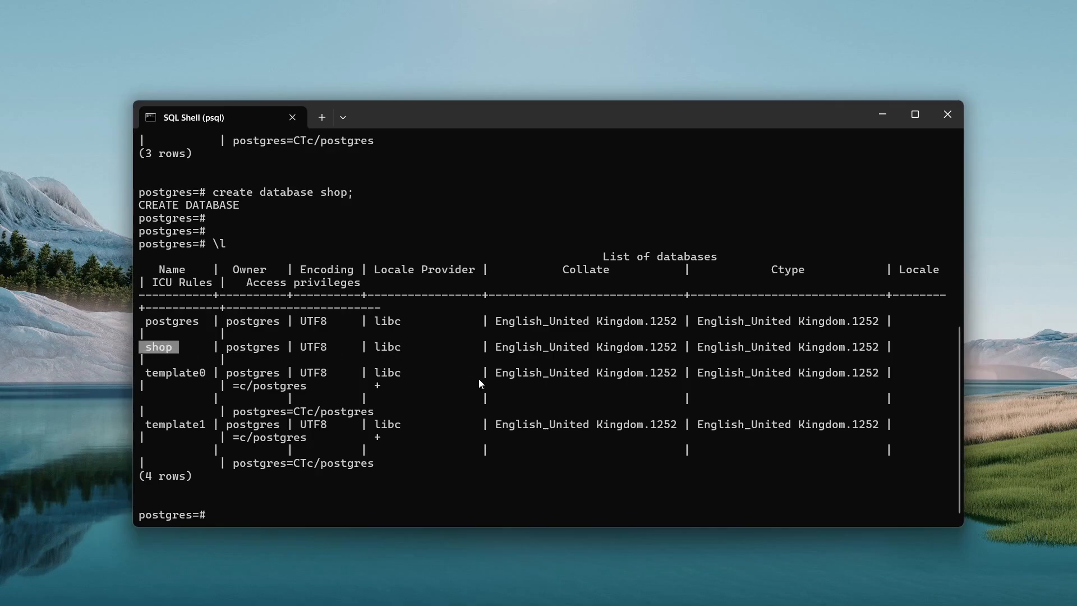
# Step: Close SQL Shell, launch pgAdmin 4 from the PostgreSQL 17 group among the installed apps, and maximize it
pyautogui.click(950, 113)
pyautogui.moveTo(379, 601)
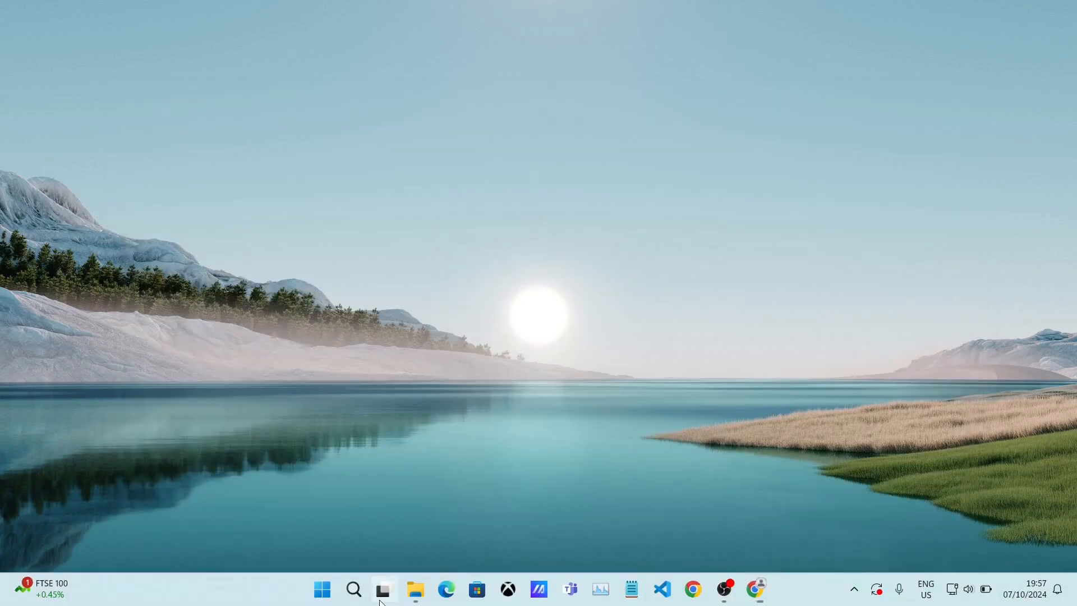
pyautogui.click(322, 589)
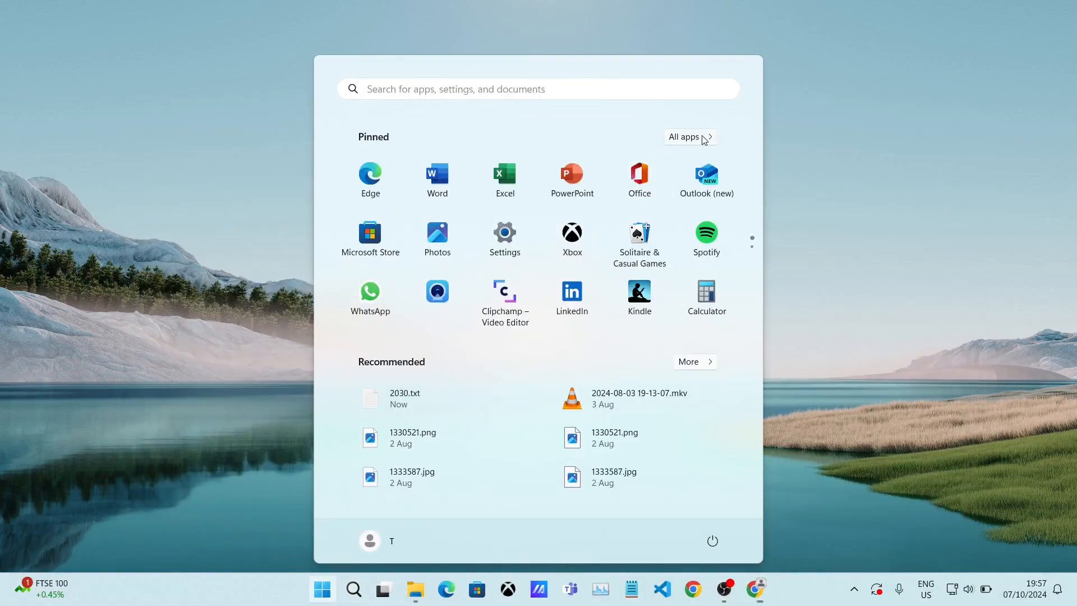
pyautogui.click(705, 140)
pyautogui.scroll(-8, 584, 401)
pyautogui.scroll(-10, 584, 407)
pyautogui.scroll(-5, 583, 405)
pyautogui.click(620, 334)
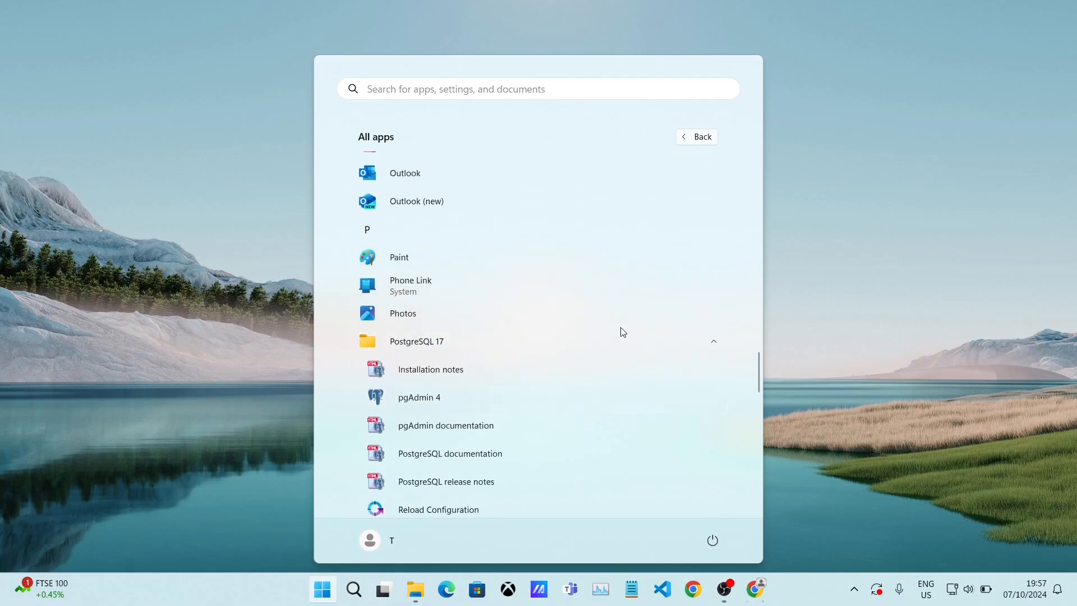
pyautogui.click(474, 403)
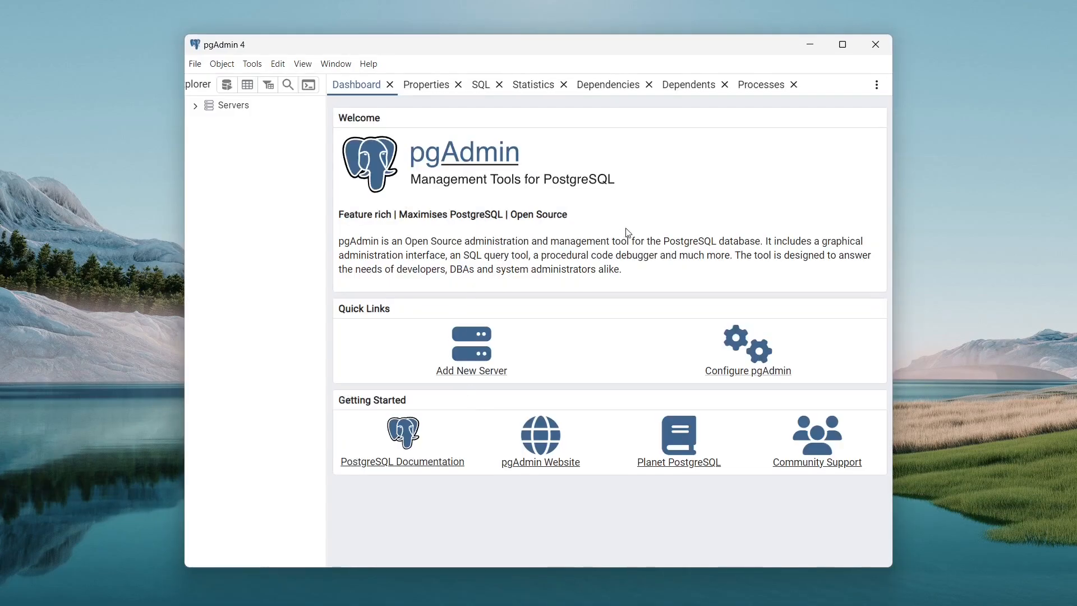
pyautogui.click(842, 45)
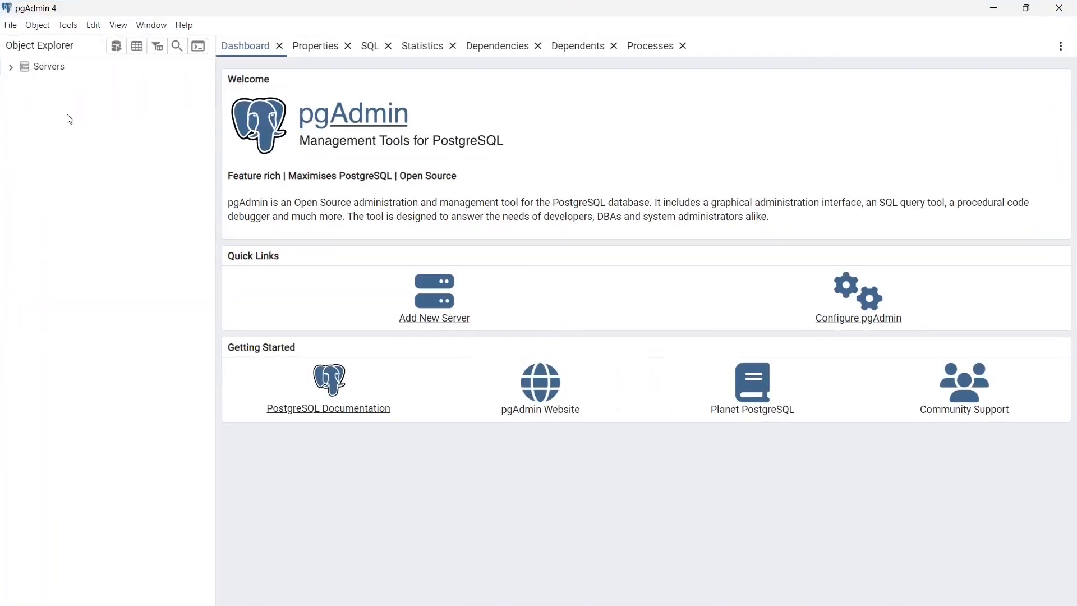
# Step: Connect to the PostgreSQL 17 server as postgres by entering the account password, with Save Password enabled
pyautogui.click(12, 67)
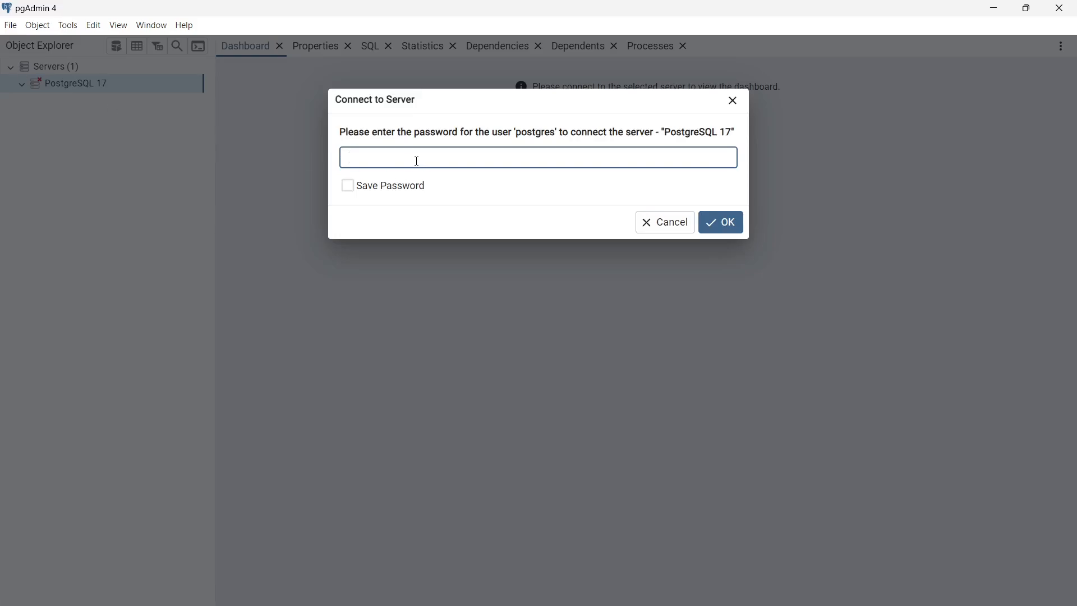
pyautogui.write('••••••••')
pyautogui.click(349, 189)
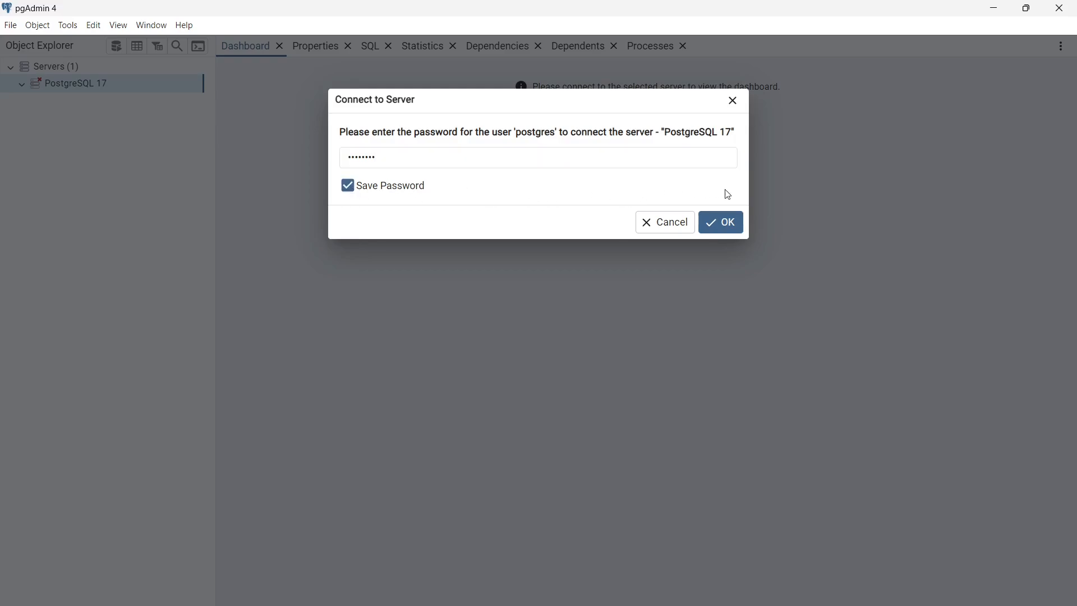
pyautogui.click(723, 225)
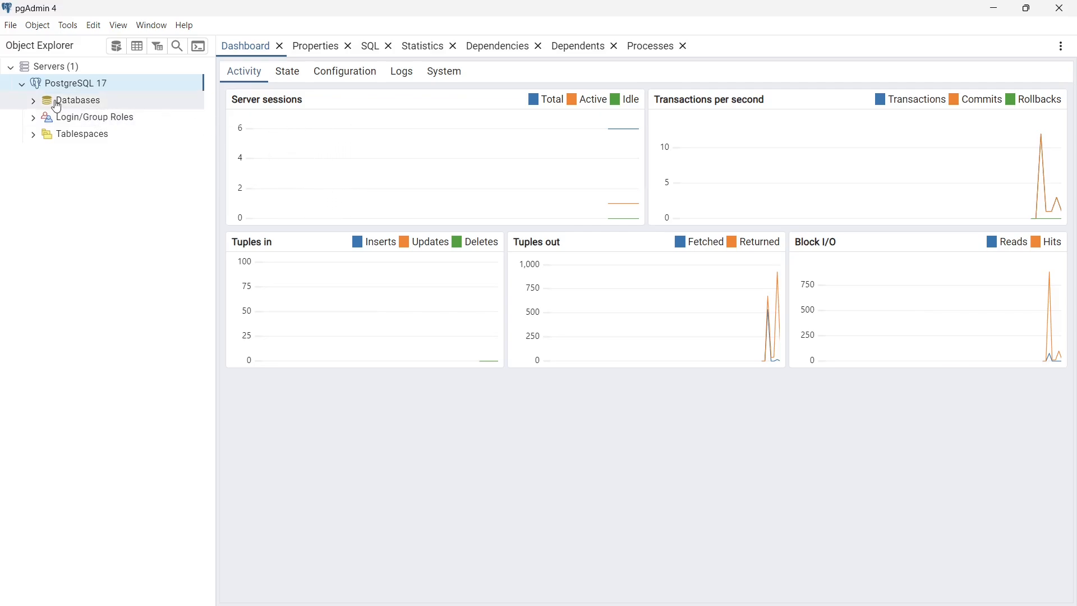
# Step: Expand the server's databases and drill into the shop database's public schema as far as its Tables node
pyautogui.click(35, 102)
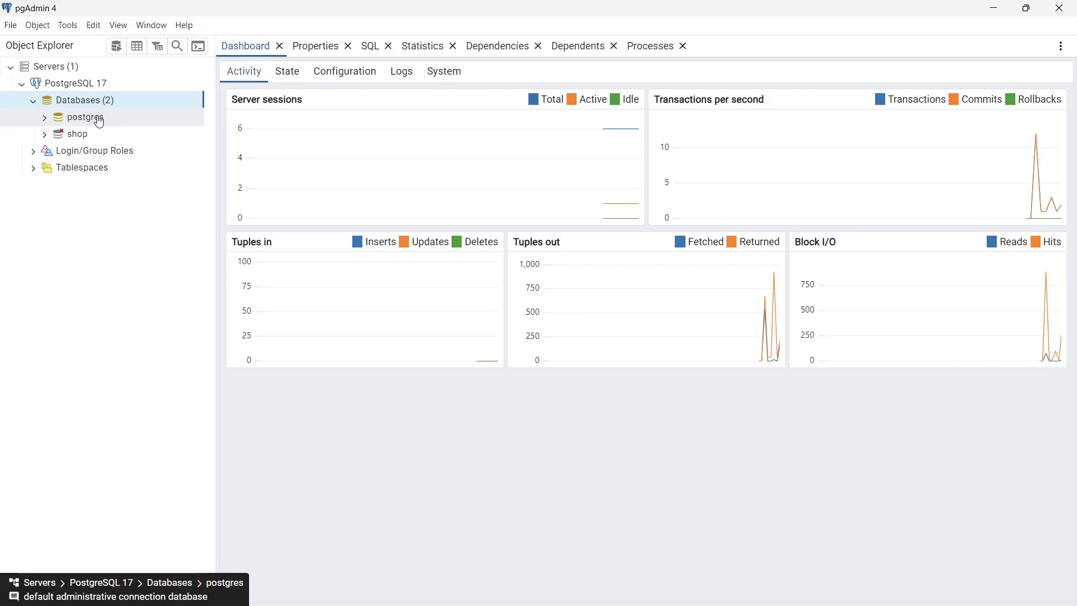
pyautogui.click(78, 130)
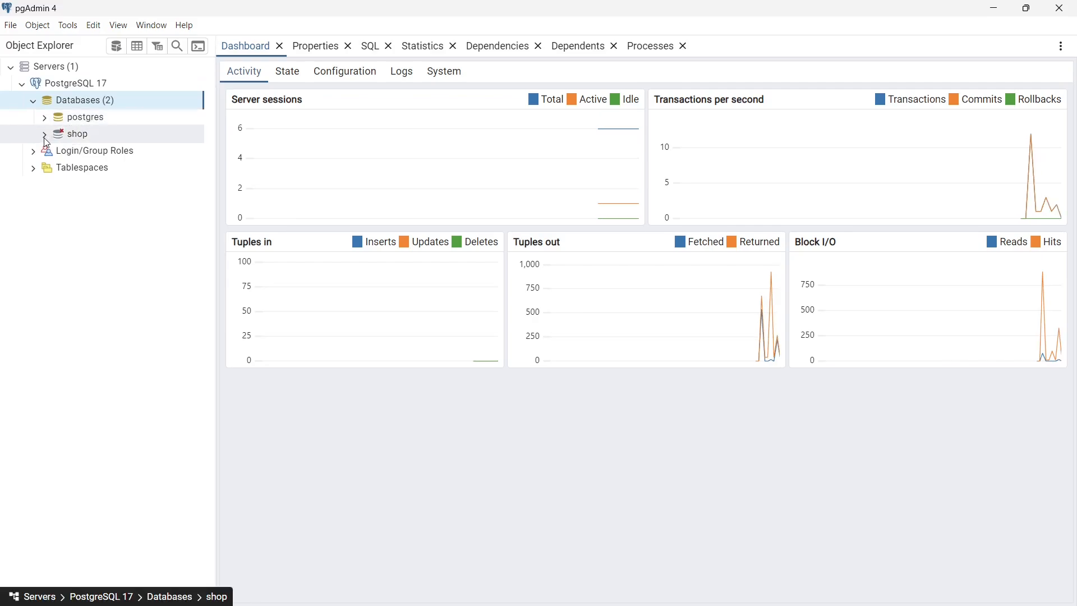
pyautogui.click(45, 138)
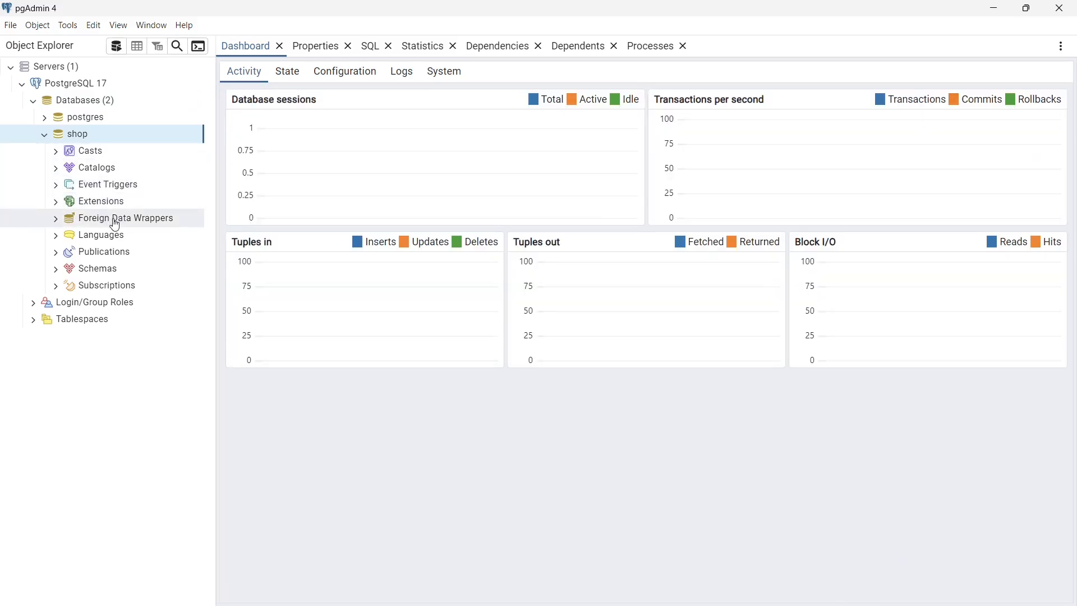
pyautogui.click(54, 274)
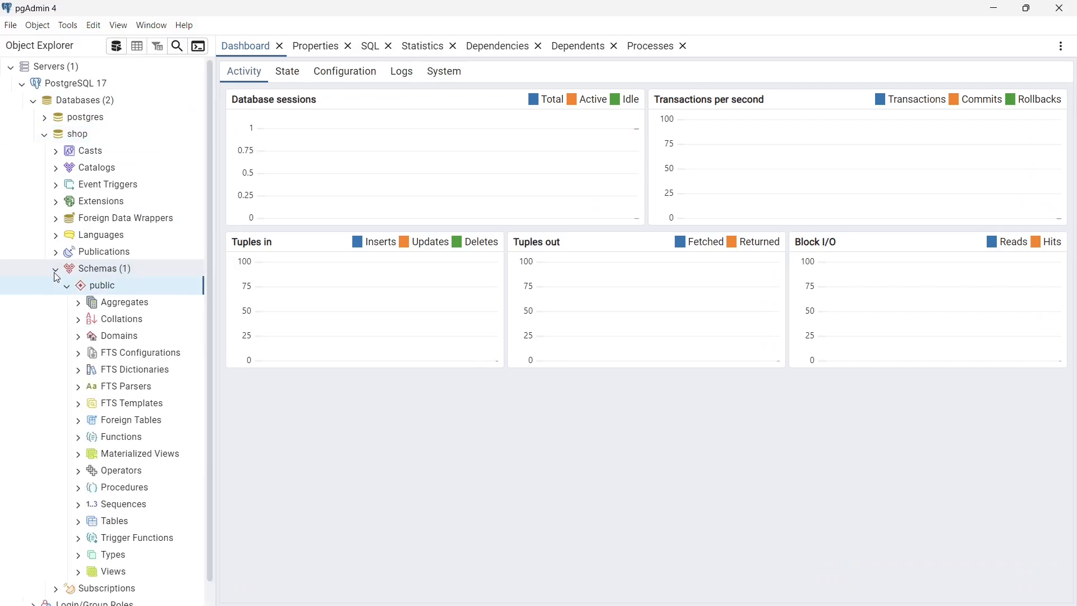
pyautogui.click(123, 285)
pyautogui.scroll(-1, 140, 348)
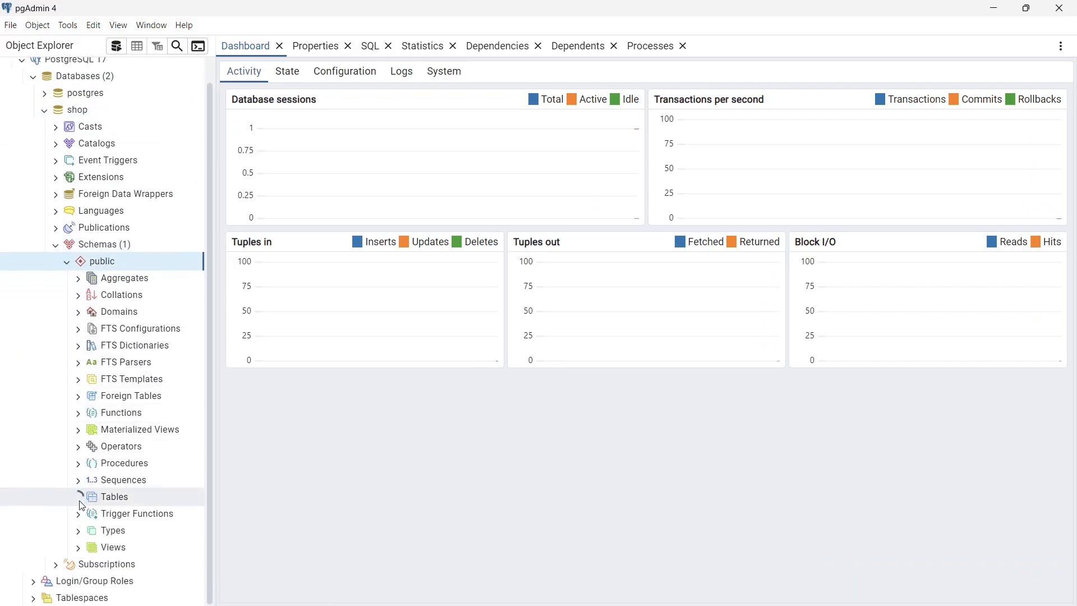
pyautogui.click(96, 501)
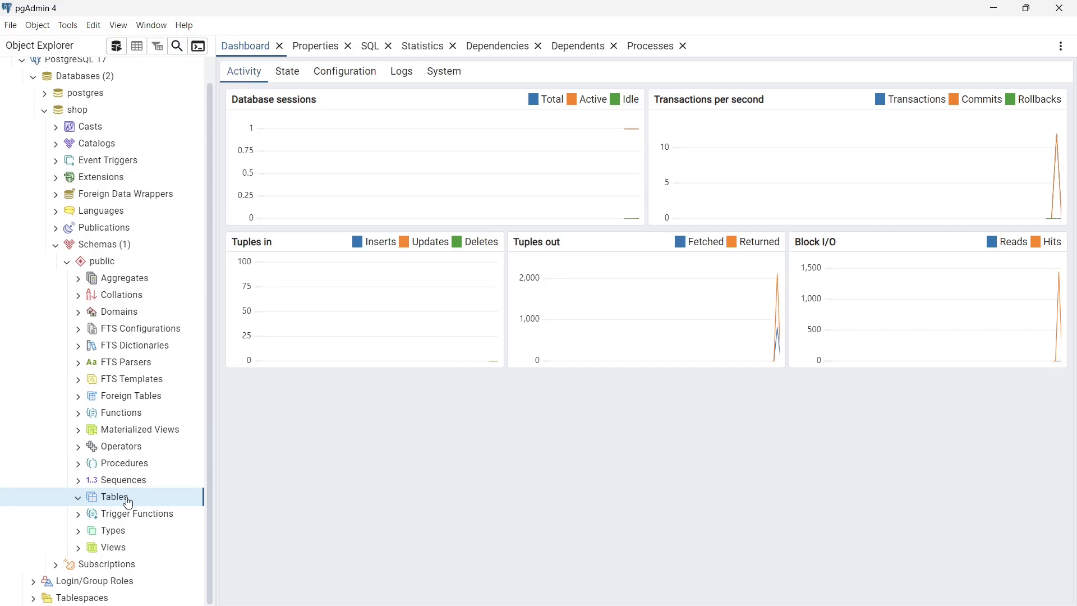
# Step: Start a new table in the public schema of the shop database and name it customer
pyautogui.rightClick(128, 502)
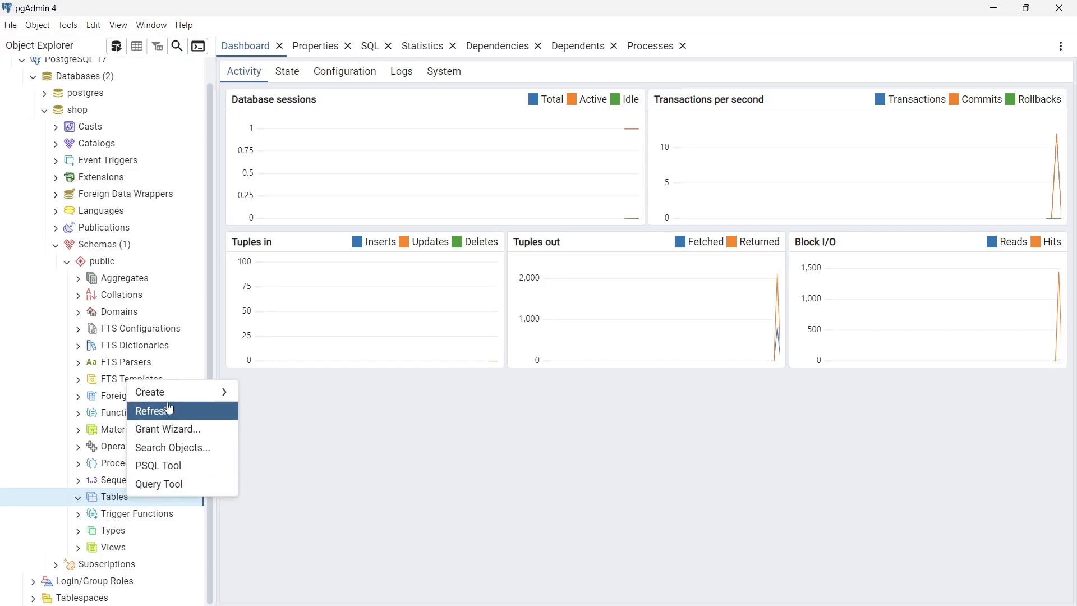
pyautogui.moveTo(168, 401)
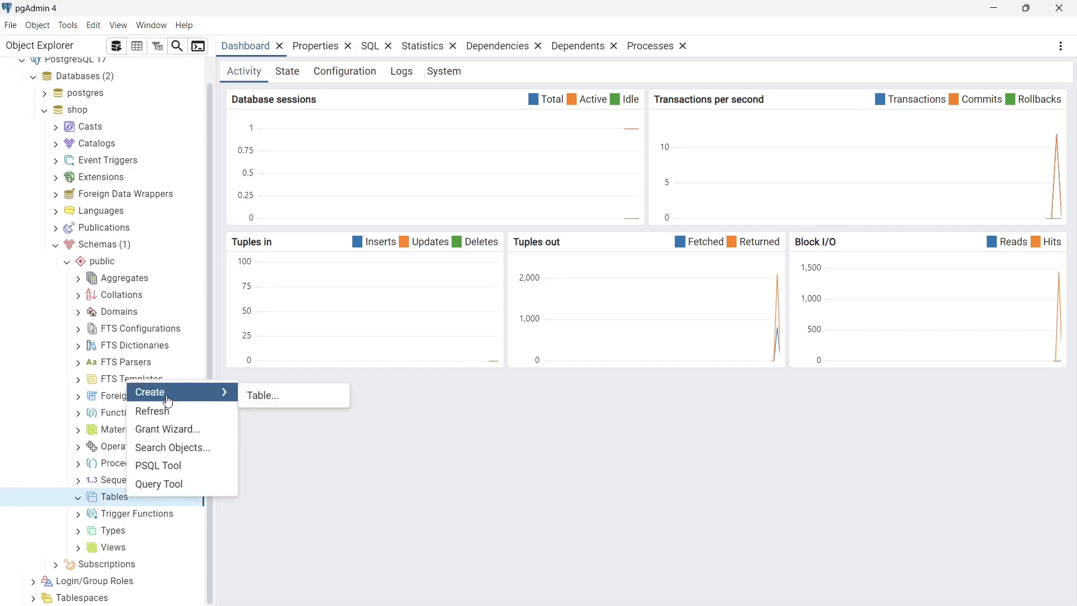
pyautogui.click(287, 400)
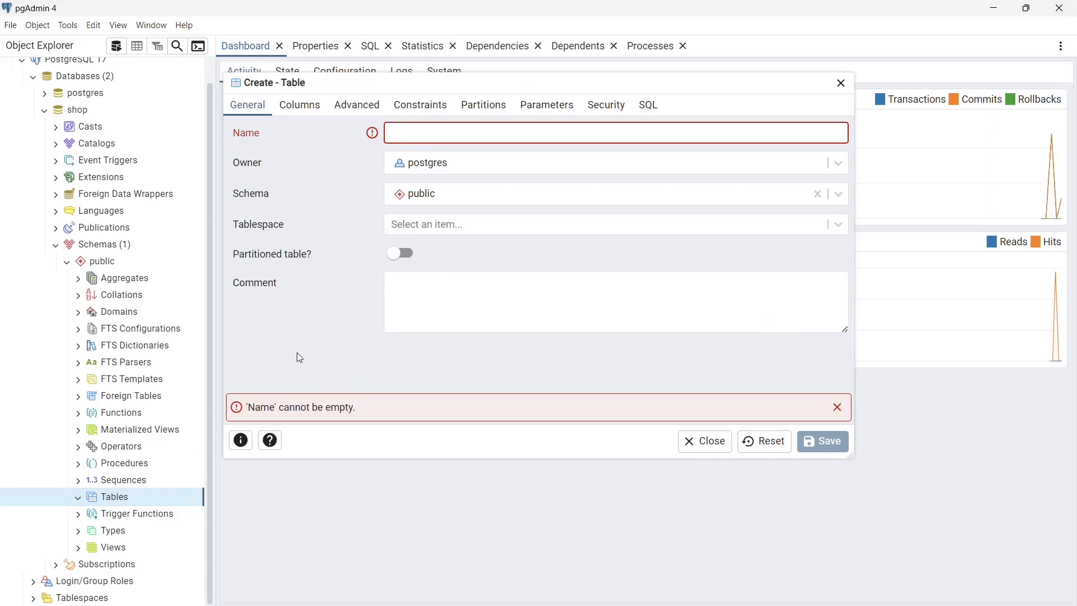
pyautogui.write('cust')
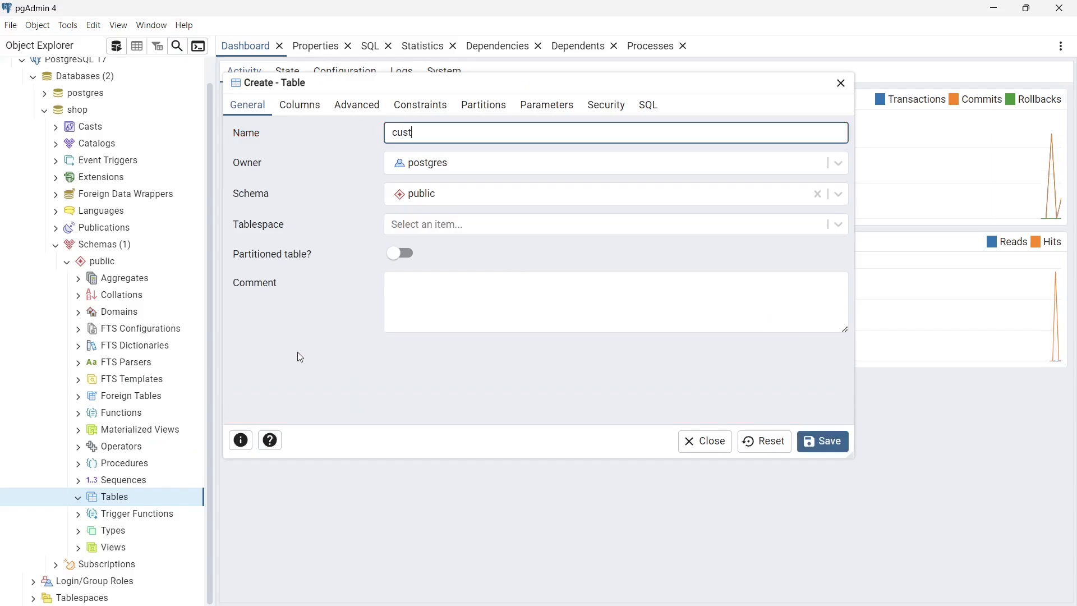
pyautogui.write('omer')
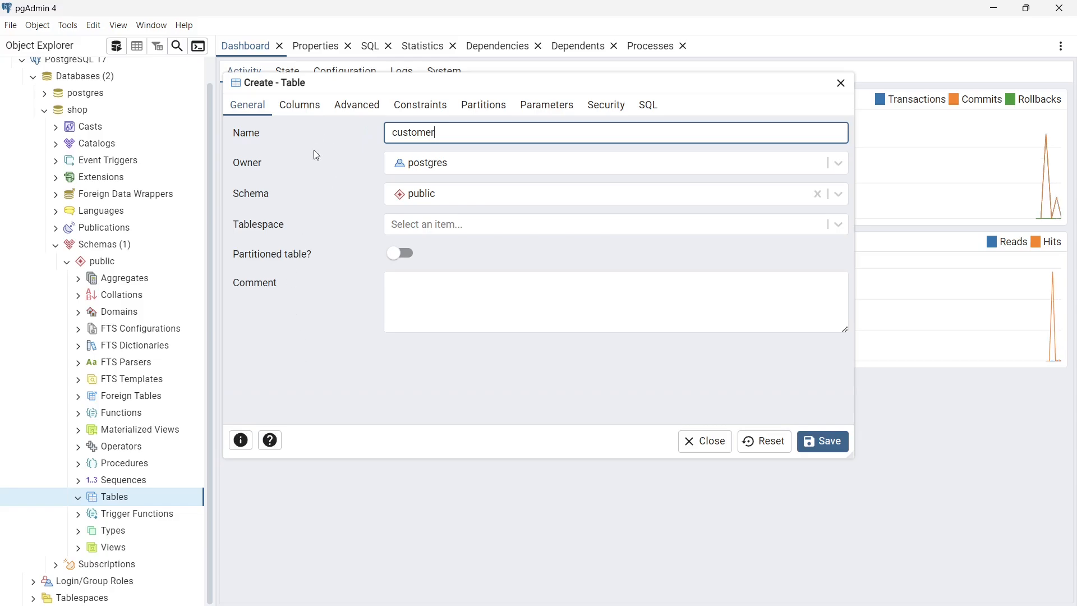
# Step: Add a column named id with data type serial to the customer table and make it the primary key
pyautogui.click(299, 107)
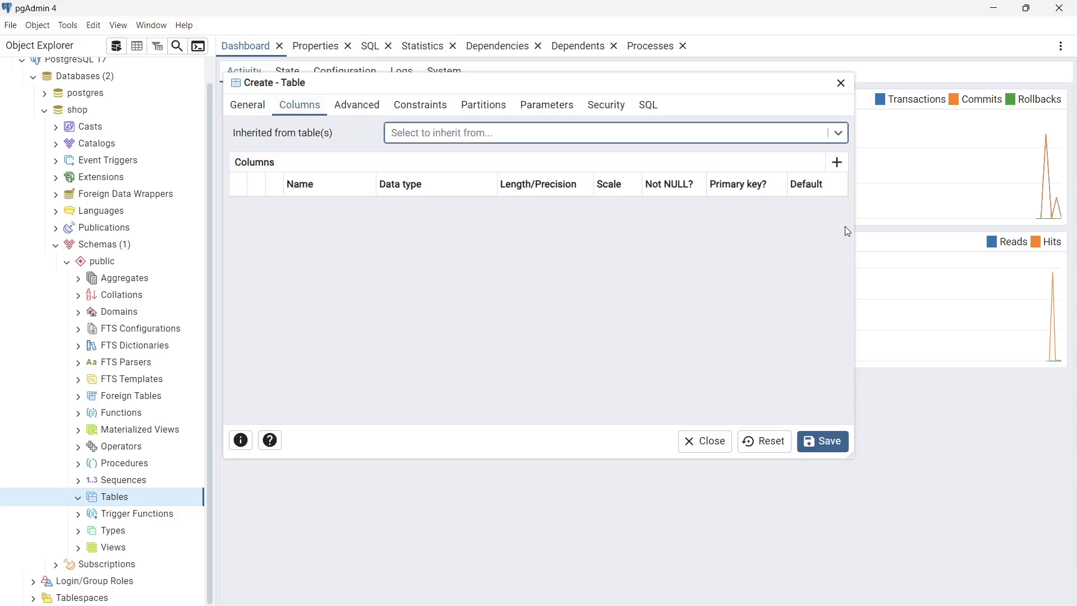
pyautogui.click(837, 163)
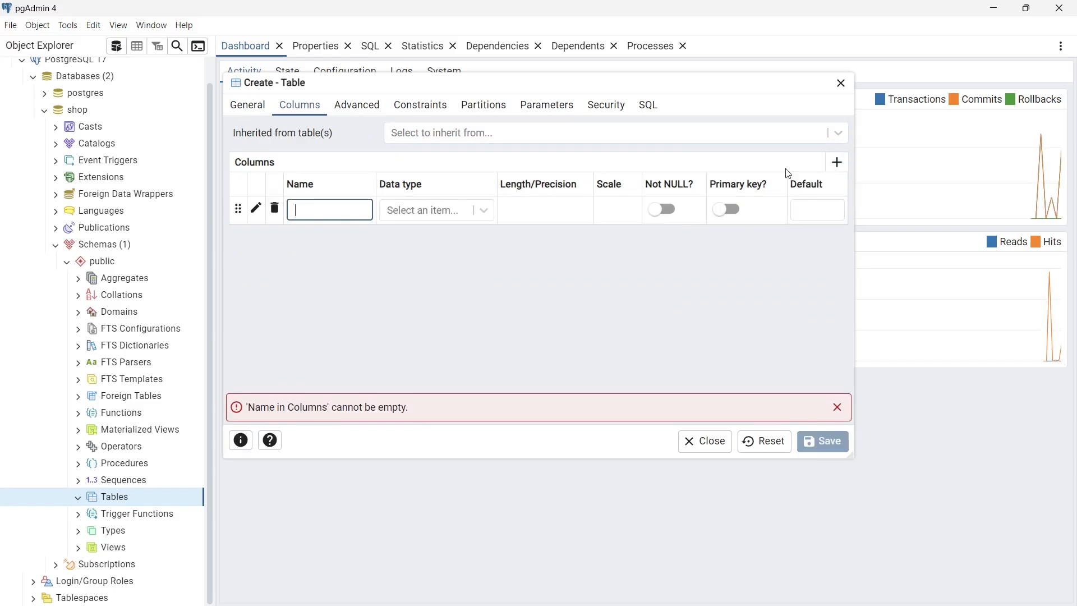
pyautogui.write('id')
pyautogui.click(485, 212)
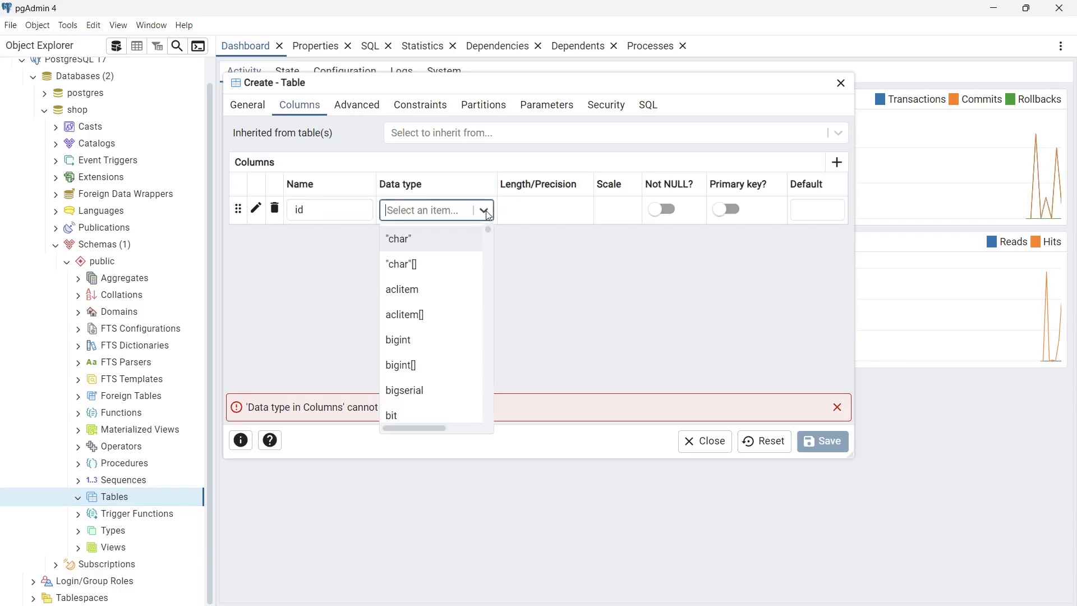
pyautogui.write('seri')
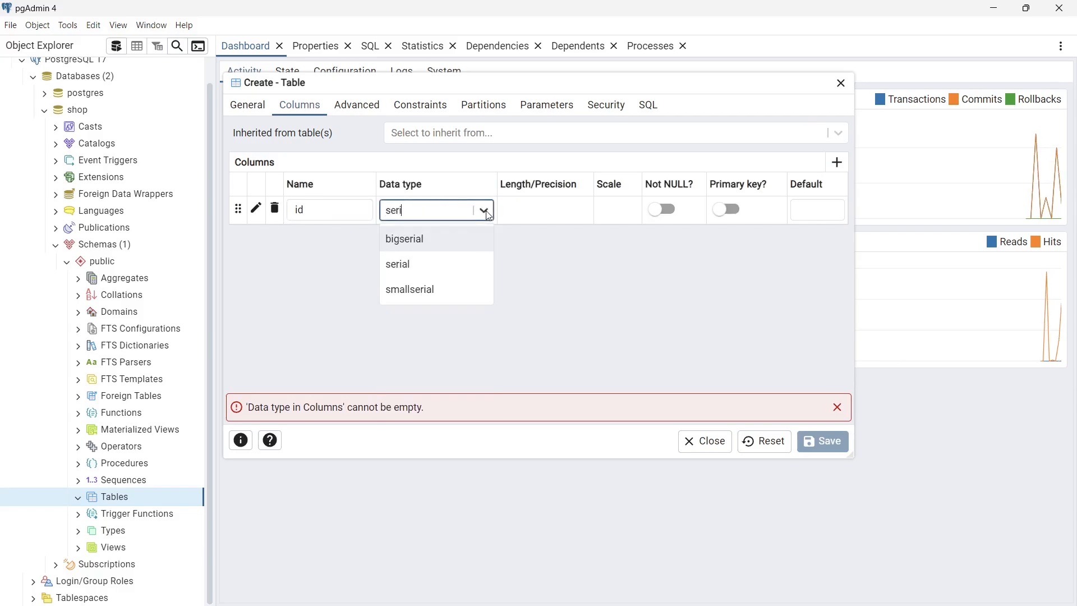
pyautogui.click(437, 263)
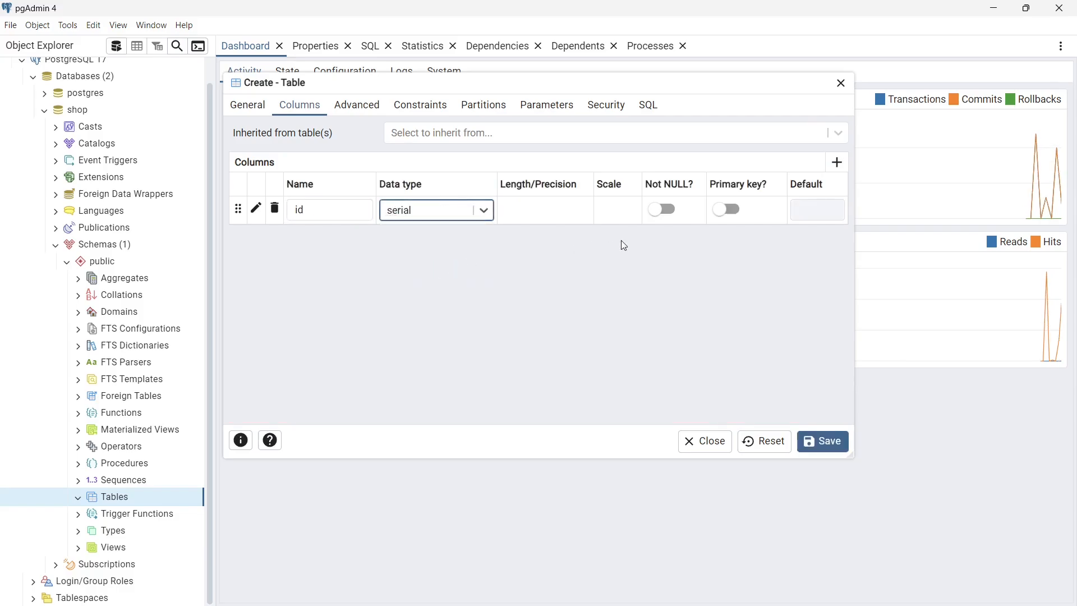
pyautogui.click(733, 212)
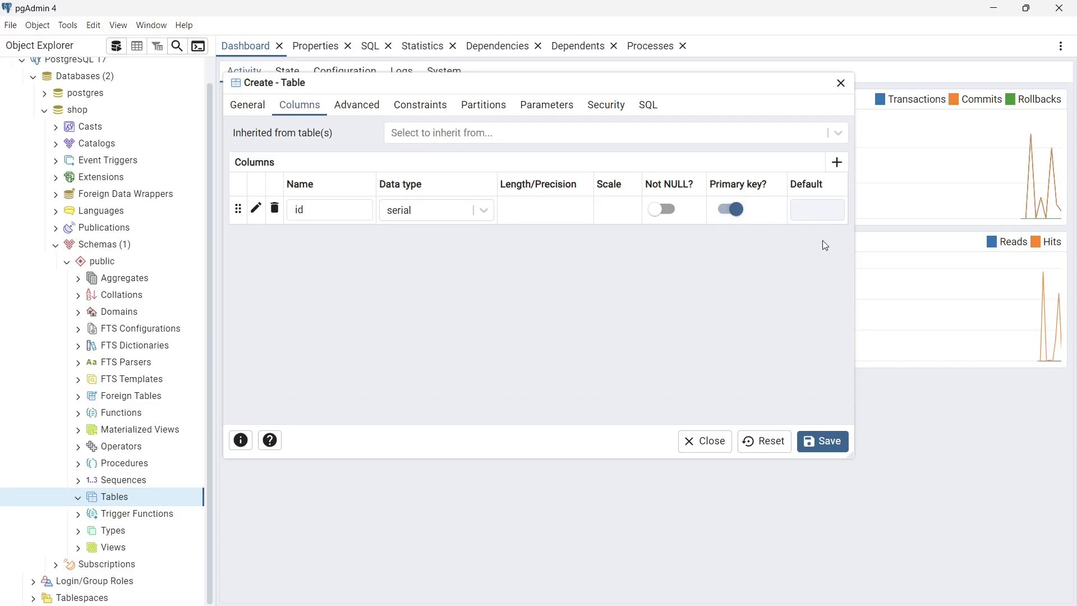
# Step: Add a second column named name to the customer table with data type character varying and length 100
pyautogui.click(836, 162)
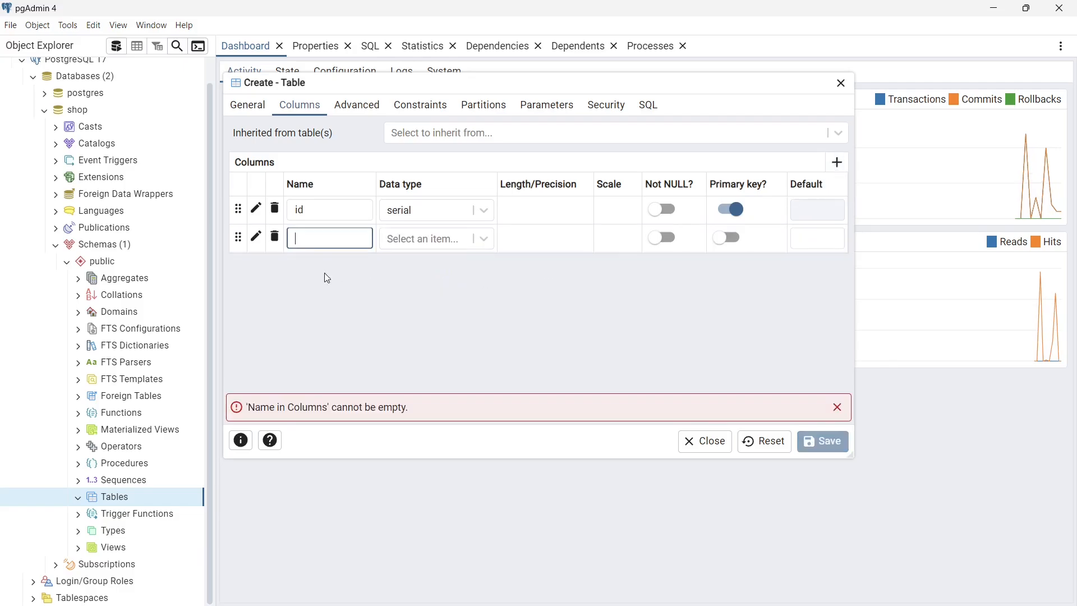
pyautogui.write('name')
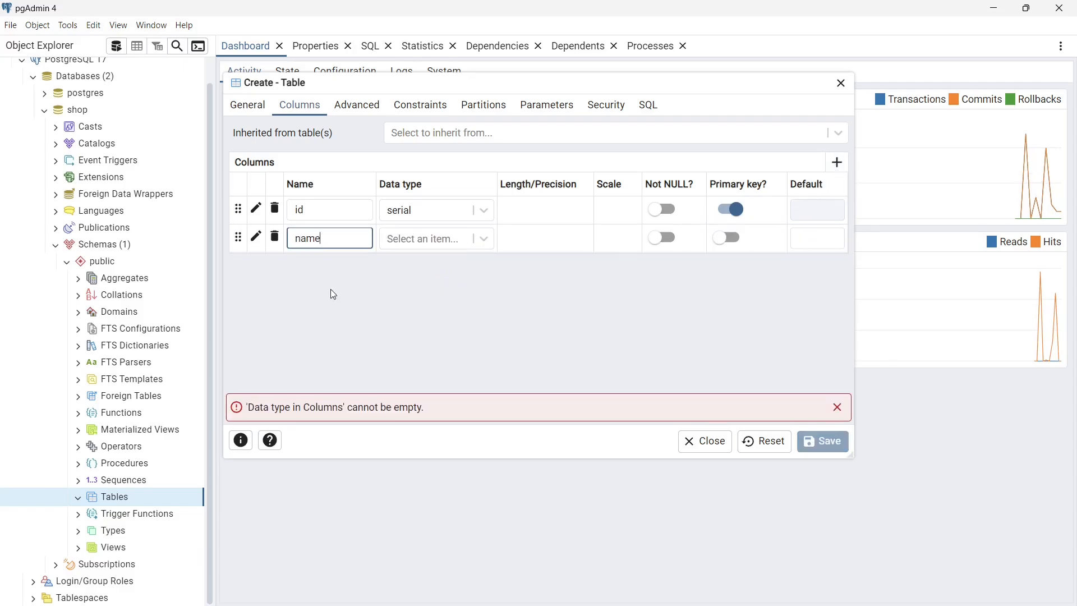
pyautogui.click(486, 240)
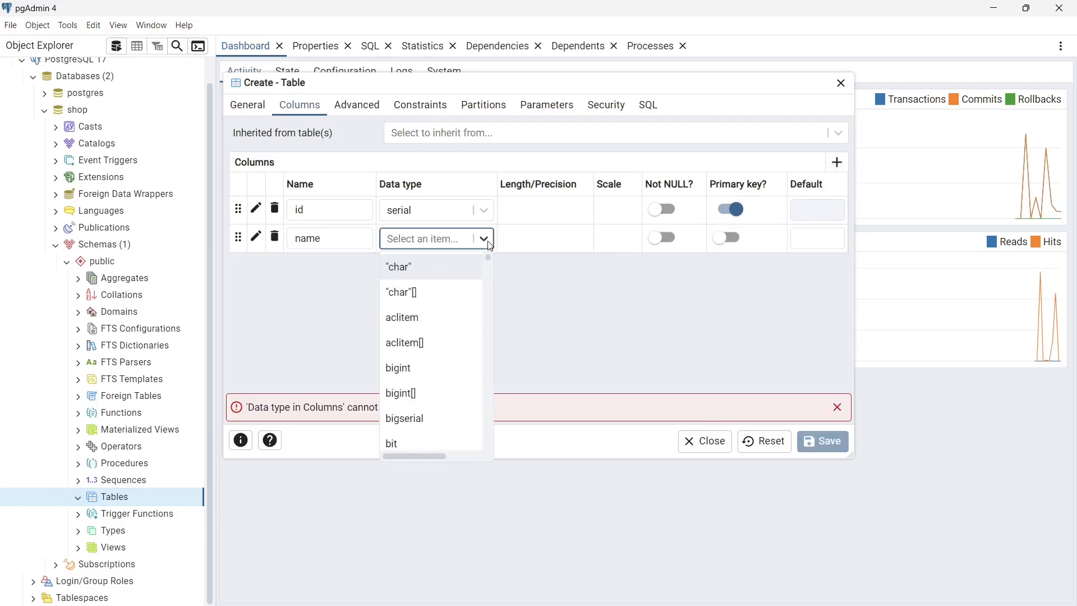
pyautogui.write('c')
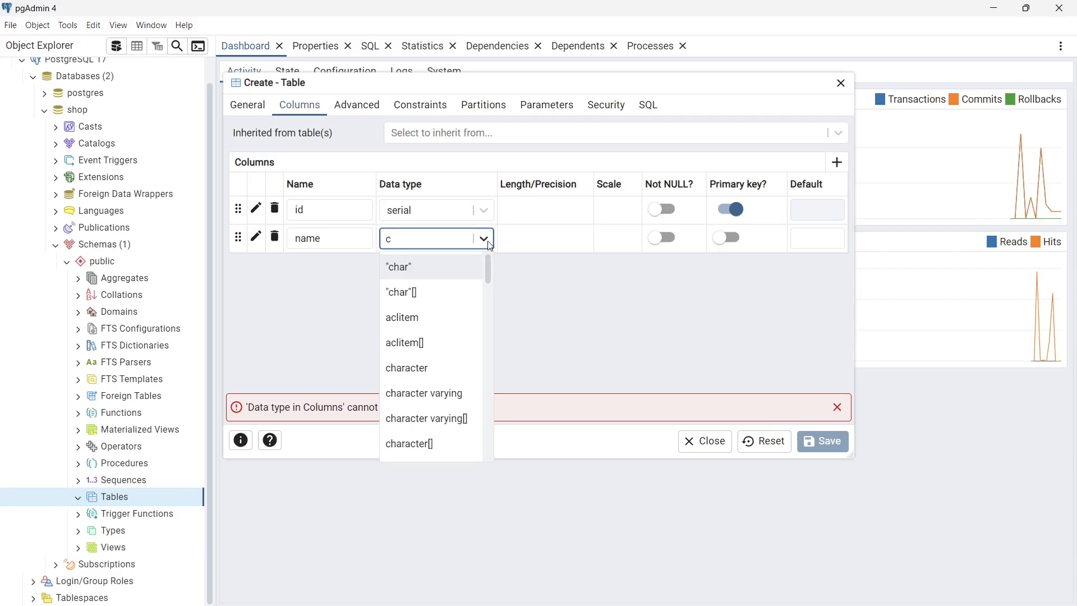
pyautogui.write('ha')
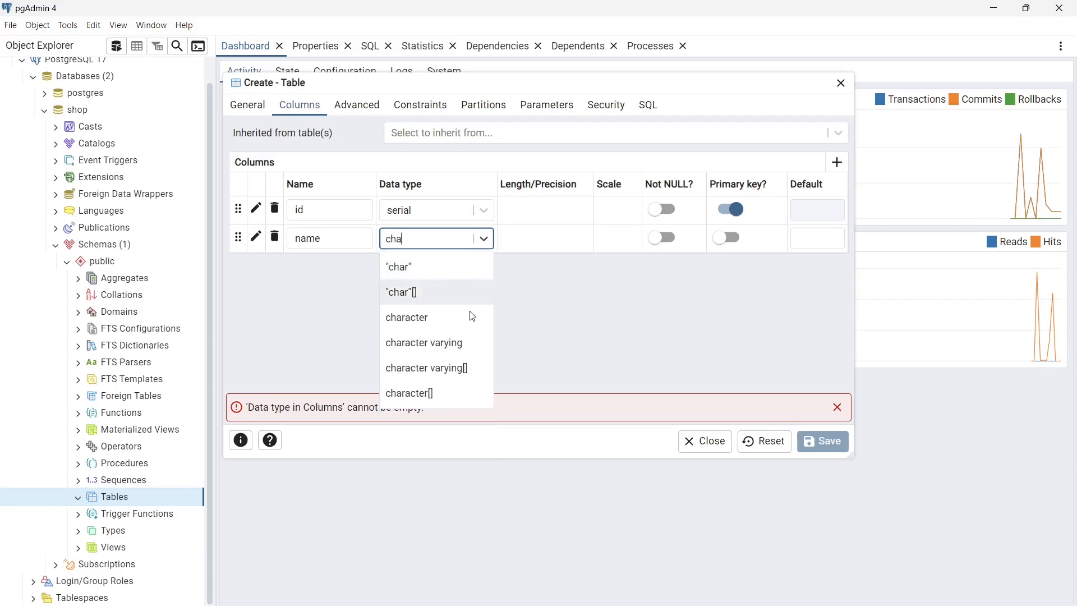
pyautogui.click(432, 342)
pyautogui.click(540, 237)
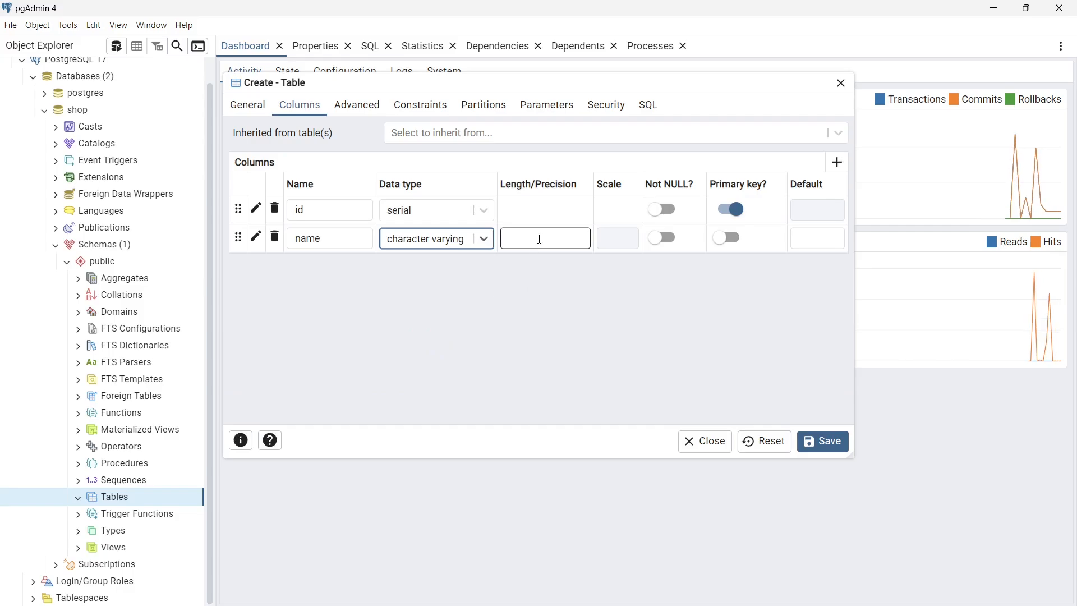
pyautogui.write('100')
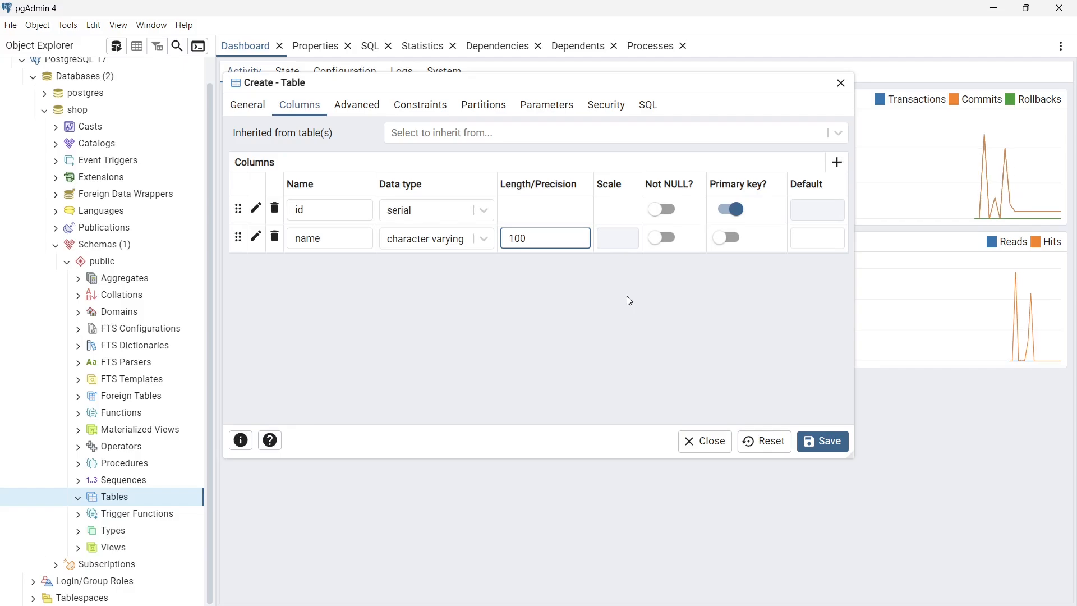
# Step: Review the customer table's advanced, constraint and parameter settings and its generated SQL, and save the table
pyautogui.click(362, 105)
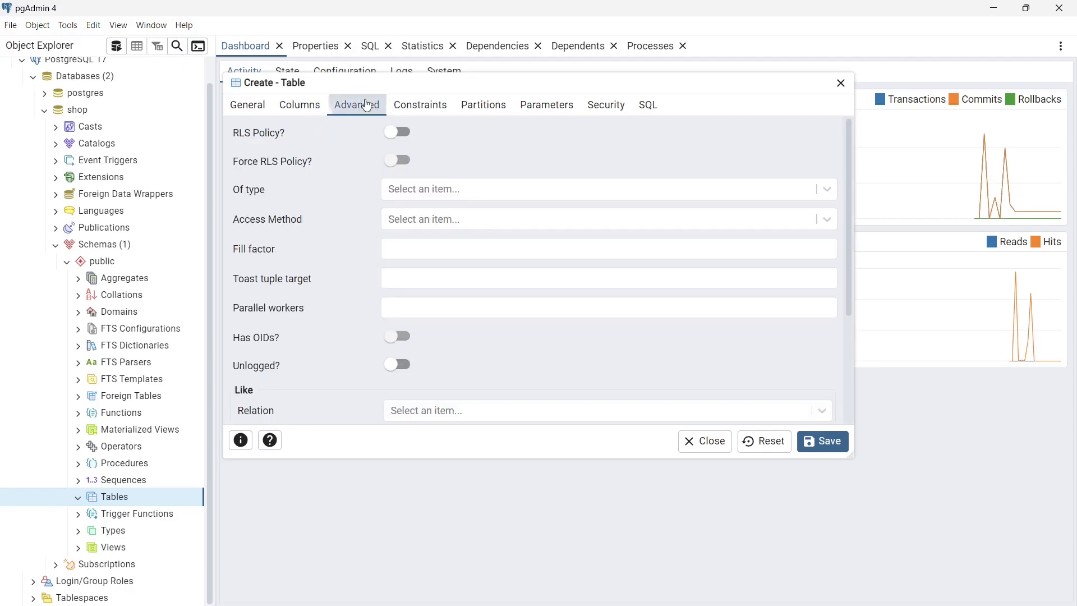
pyautogui.click(428, 108)
pyautogui.click(561, 108)
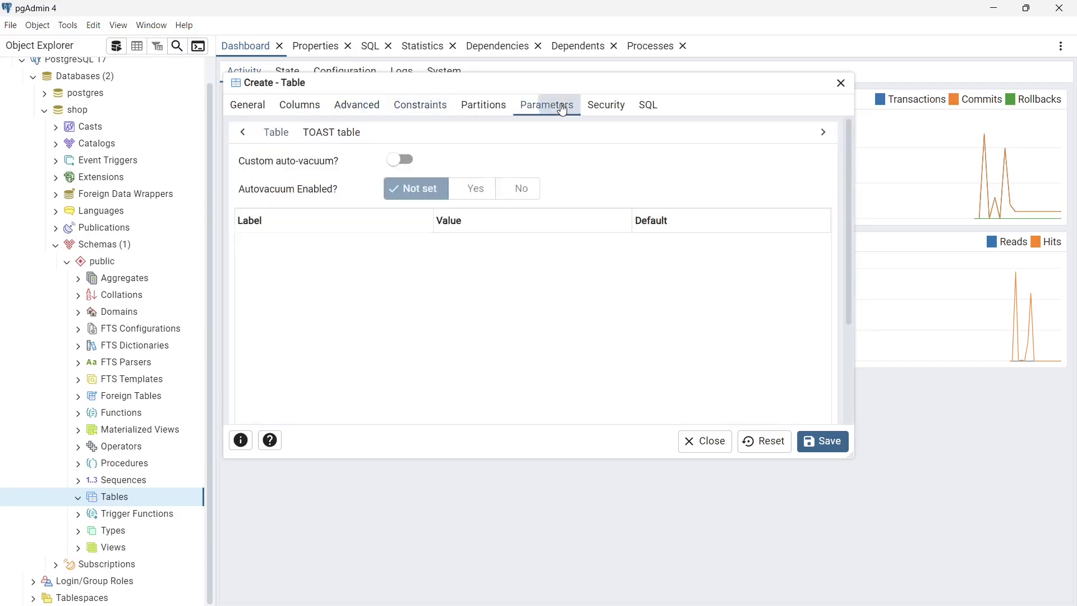
pyautogui.click(649, 108)
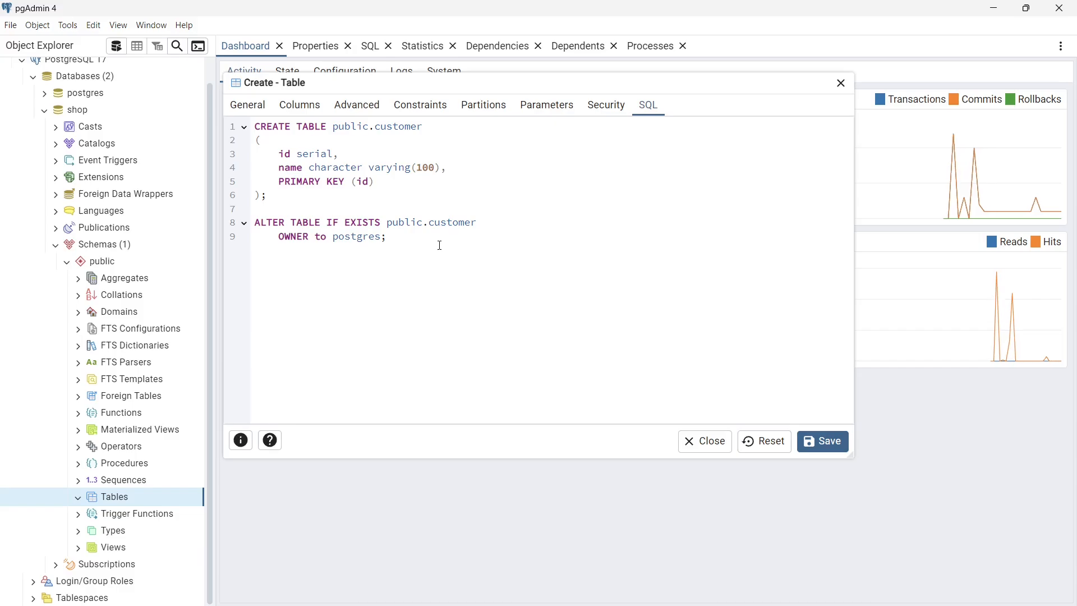
pyautogui.click(837, 443)
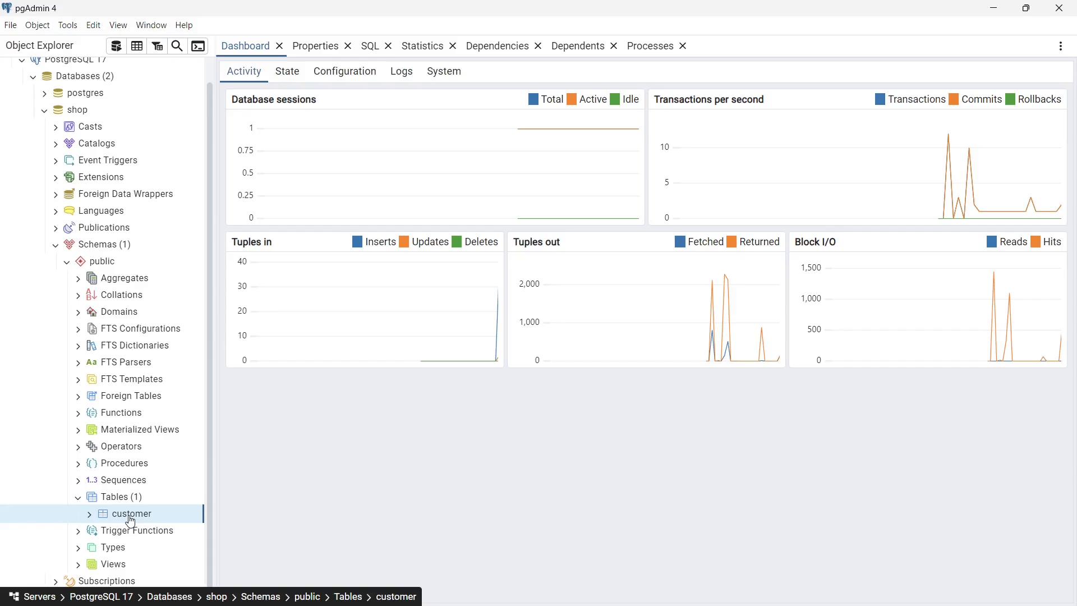
# Step: Expand the new customer table's columns in the object tree and open all of its rows for viewing and editing
pyautogui.click(90, 515)
pyautogui.click(121, 528)
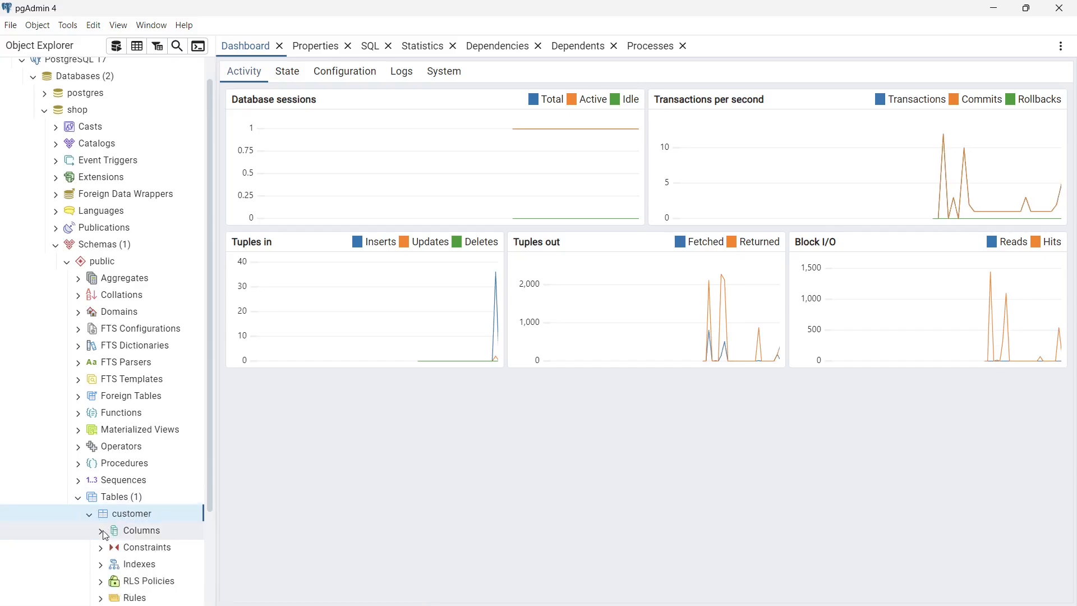
pyautogui.scroll(-3, 121, 521)
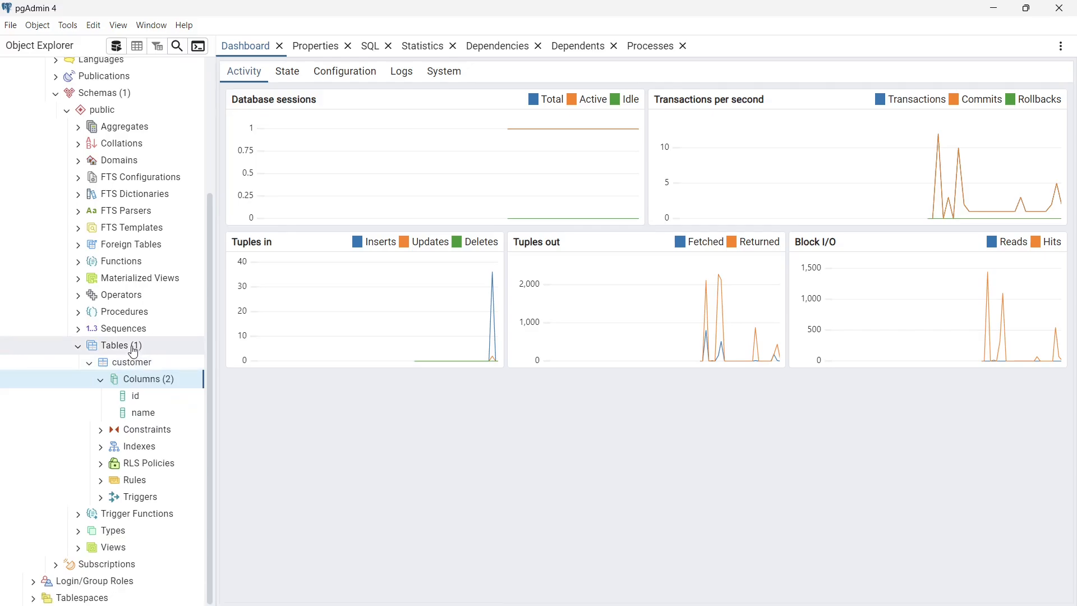
pyautogui.rightClick(150, 369)
pyautogui.moveTo(205, 287)
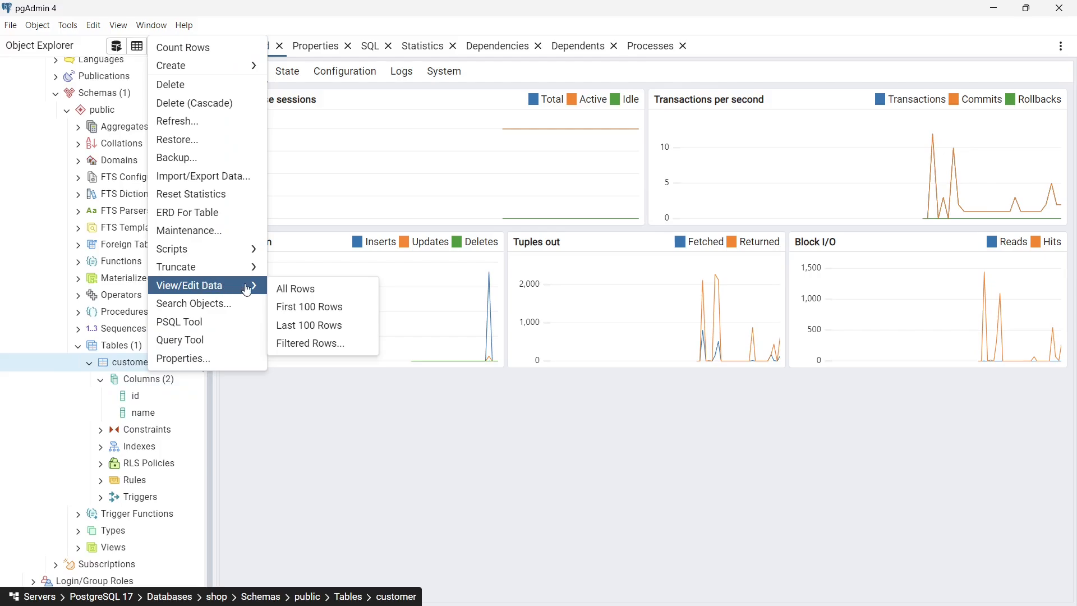
pyautogui.click(314, 290)
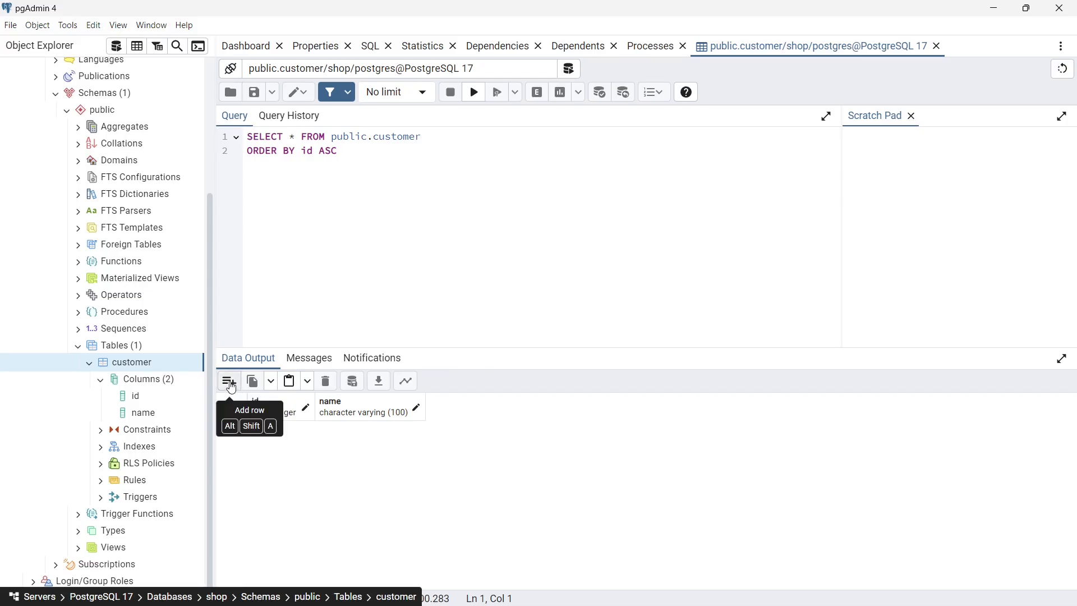
# Step: Add a row to the customer table with id 1 and enter the first customer's name
pyautogui.click(230, 387)
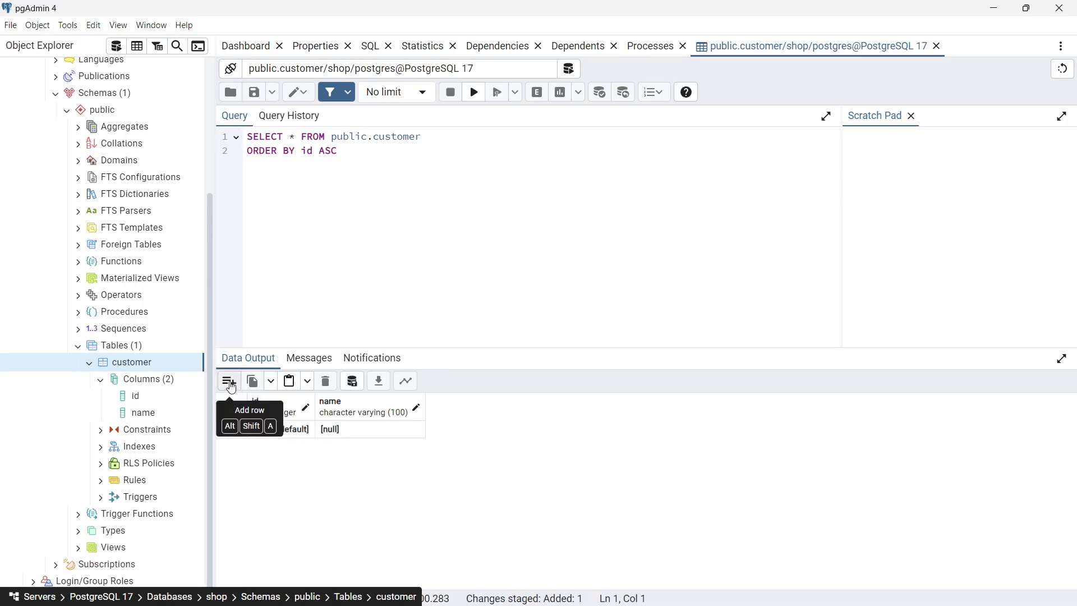
pyautogui.doubleClick(296, 436)
pyautogui.write('1')
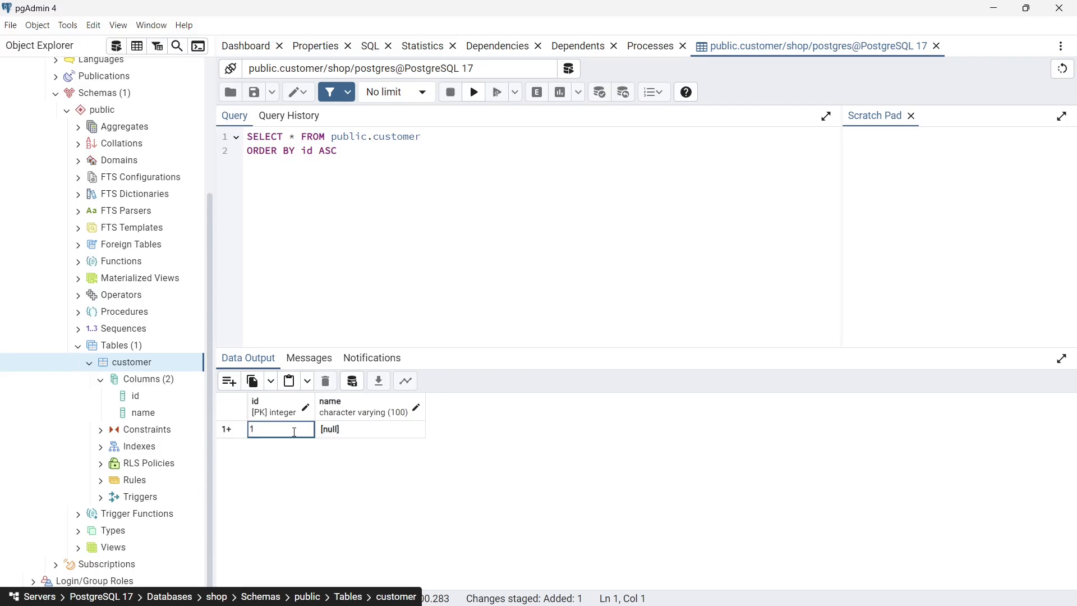
pyautogui.doubleClick(392, 433)
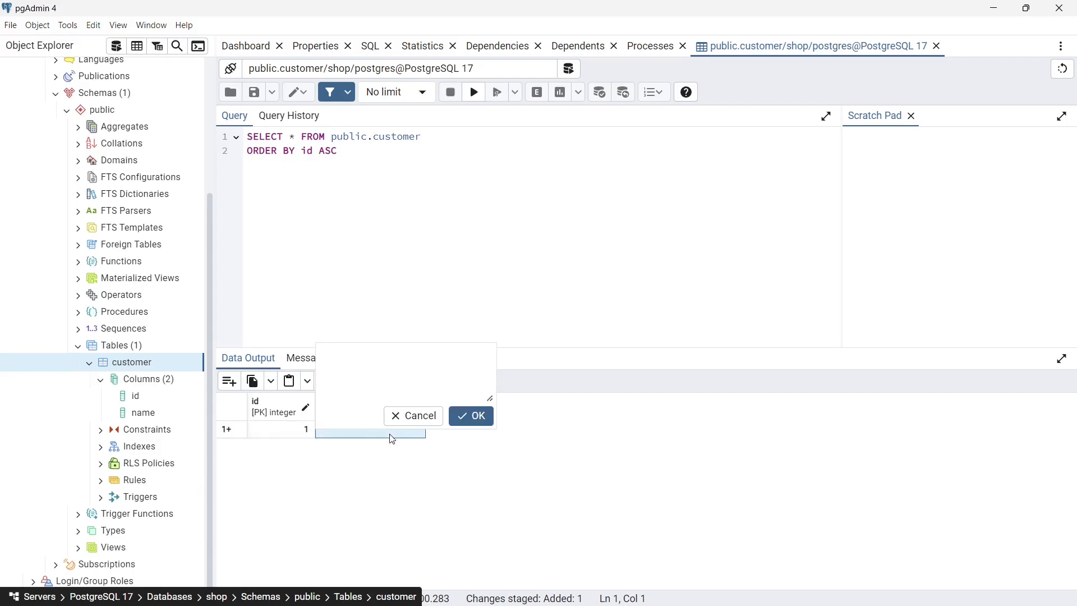
pyautogui.write('Alex')
pyautogui.click(475, 416)
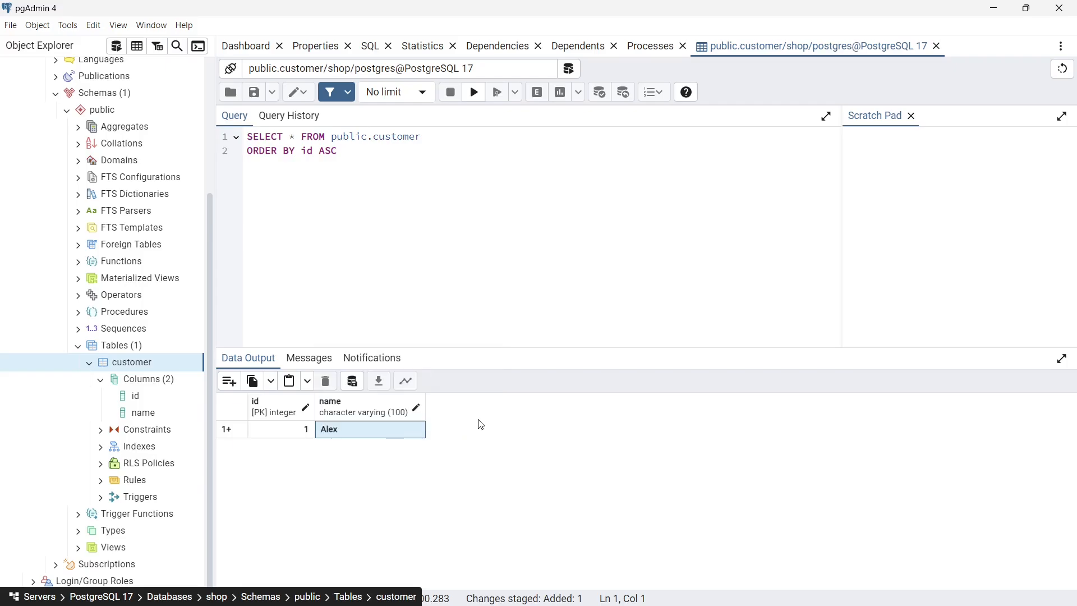
# Step: Add another row with id 2 and the second customer's name, and save the data changes to the customer table
pyautogui.click(229, 386)
pyautogui.click(286, 431)
pyautogui.click(287, 431)
pyautogui.write('2')
pyautogui.click(359, 434)
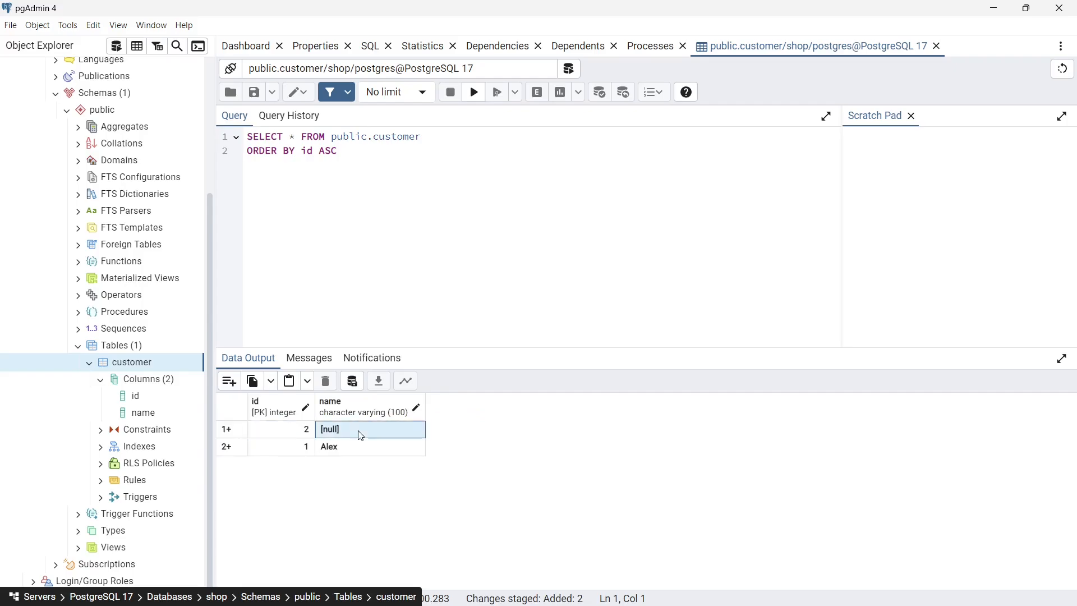
pyautogui.click(361, 436)
pyautogui.write('Emily')
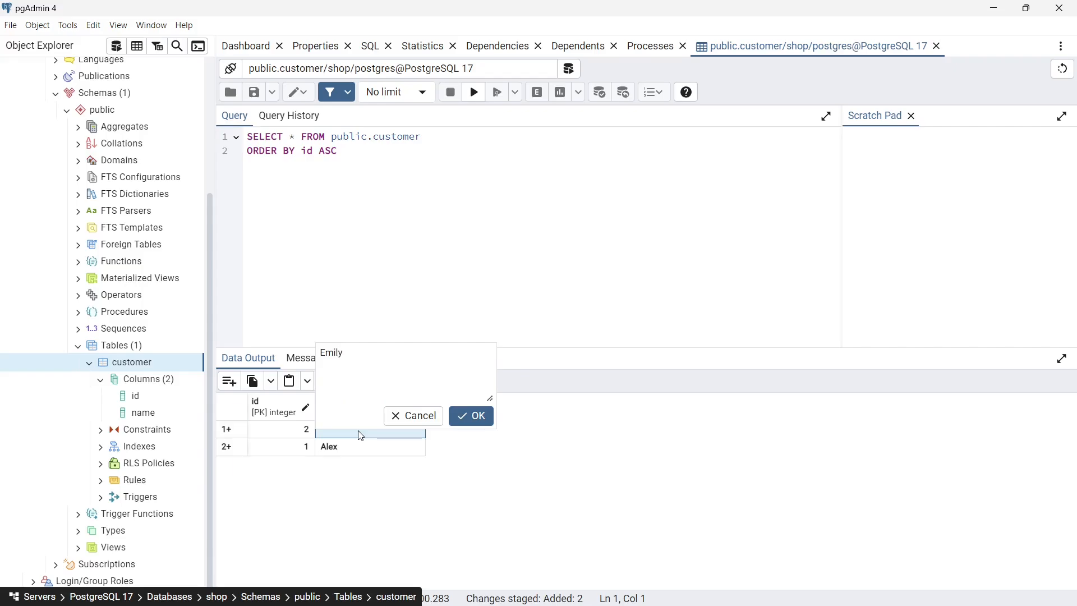
pyautogui.click(474, 416)
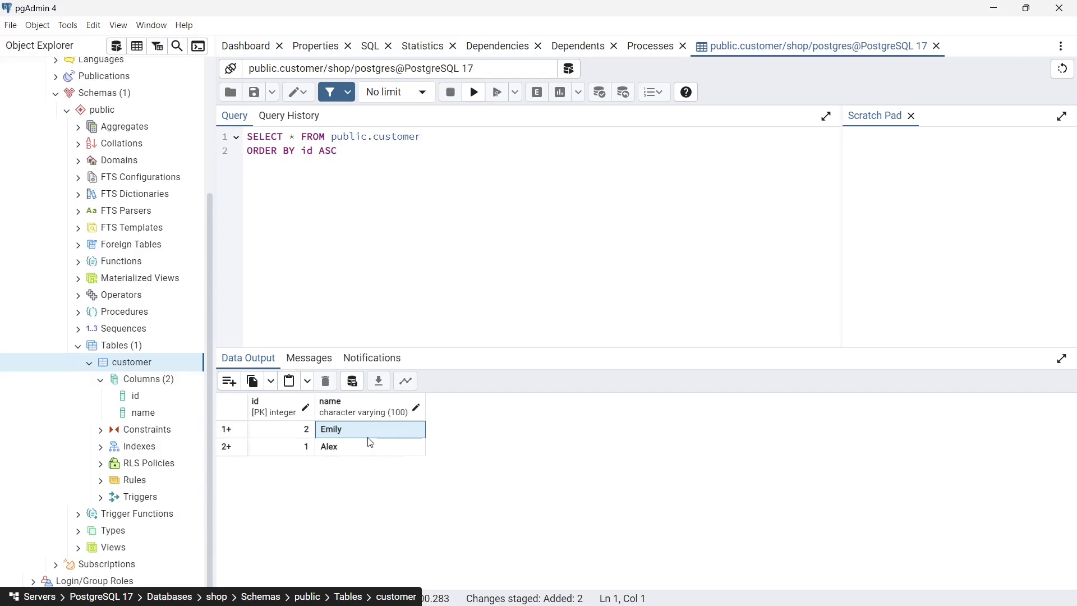
pyautogui.click(353, 387)
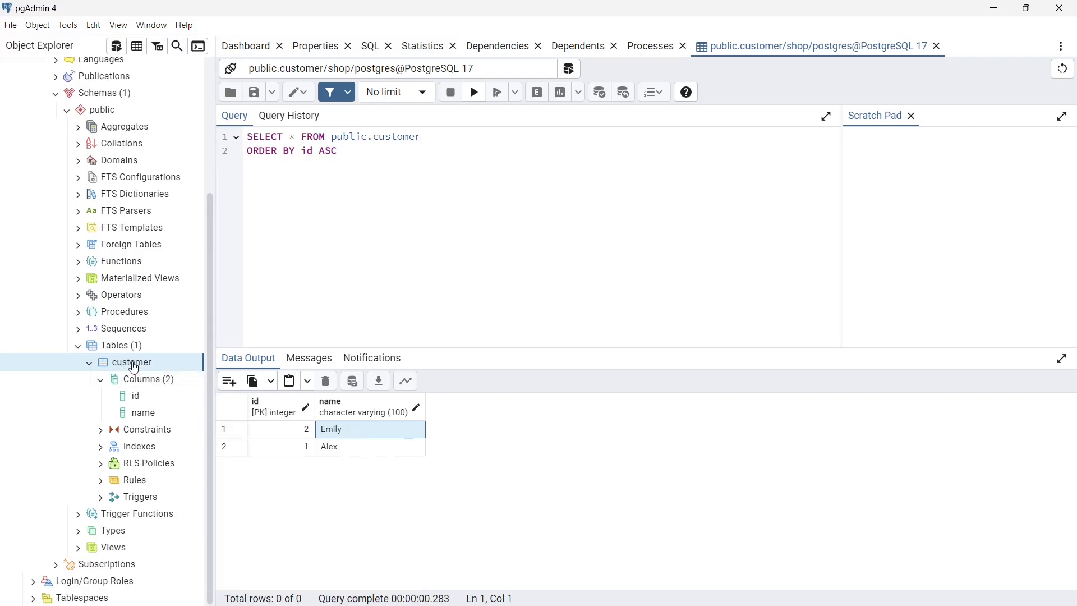
# Step: Open a Query Tool for the customer table and run "select * from customer;"
pyautogui.rightClick(135, 364)
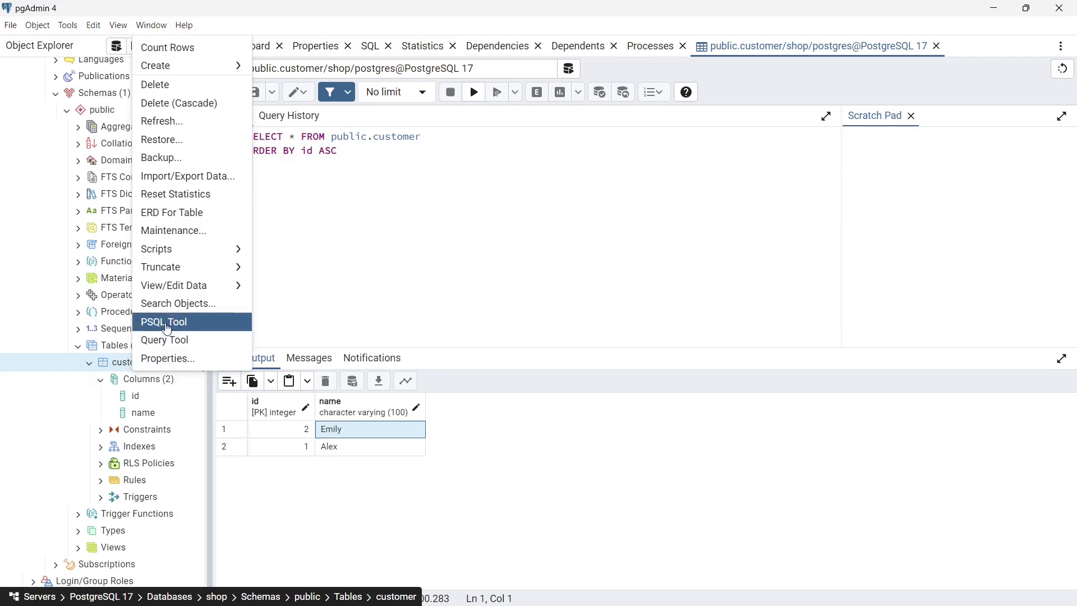
pyautogui.click(168, 339)
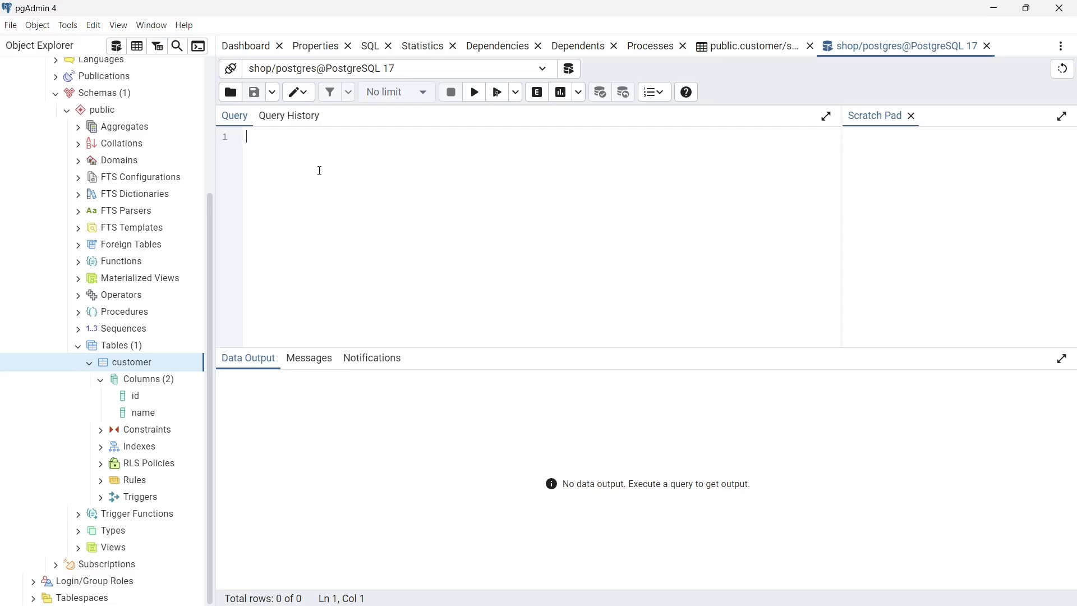
pyautogui.write('select * from ')
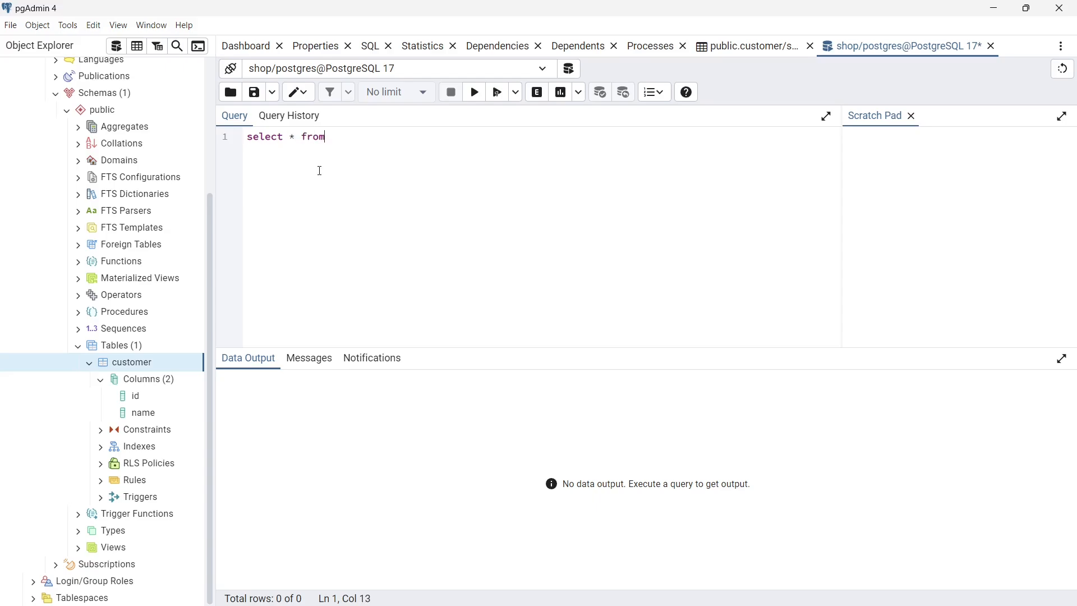
pyautogui.write('customer;')
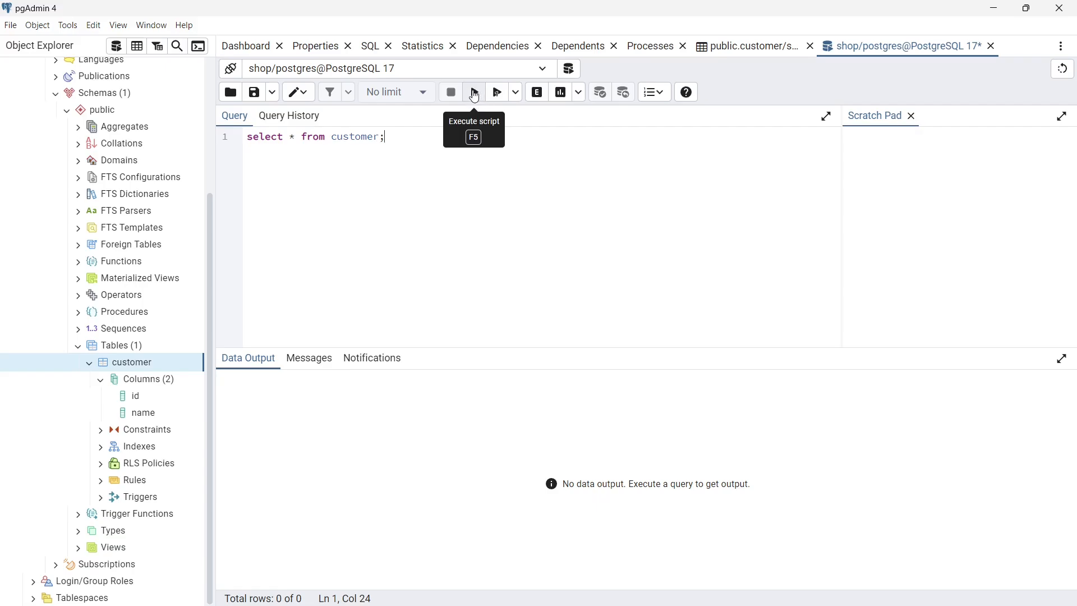
pyautogui.click(475, 93)
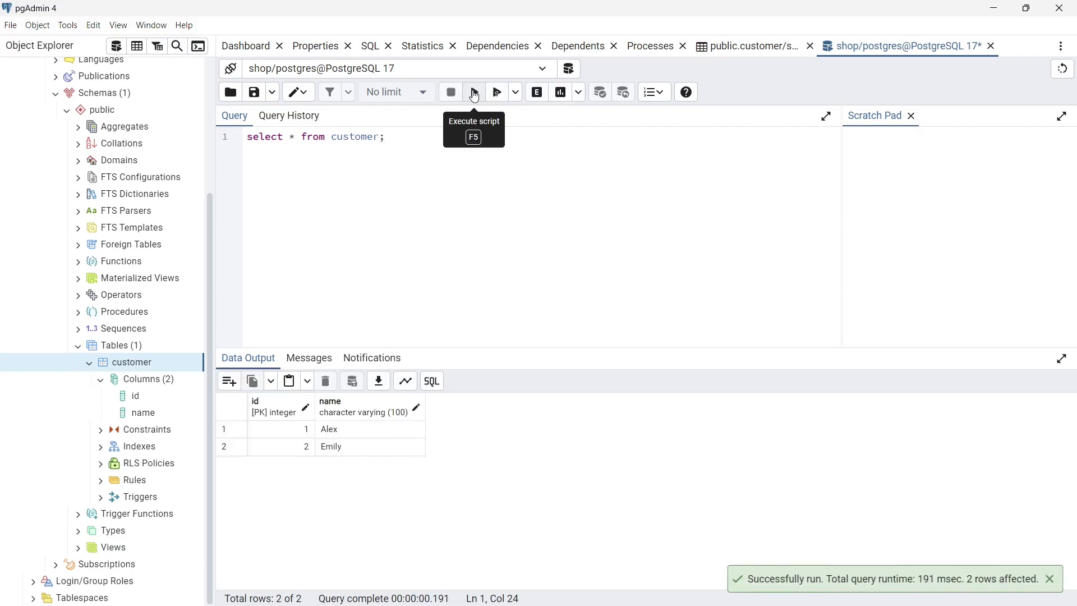